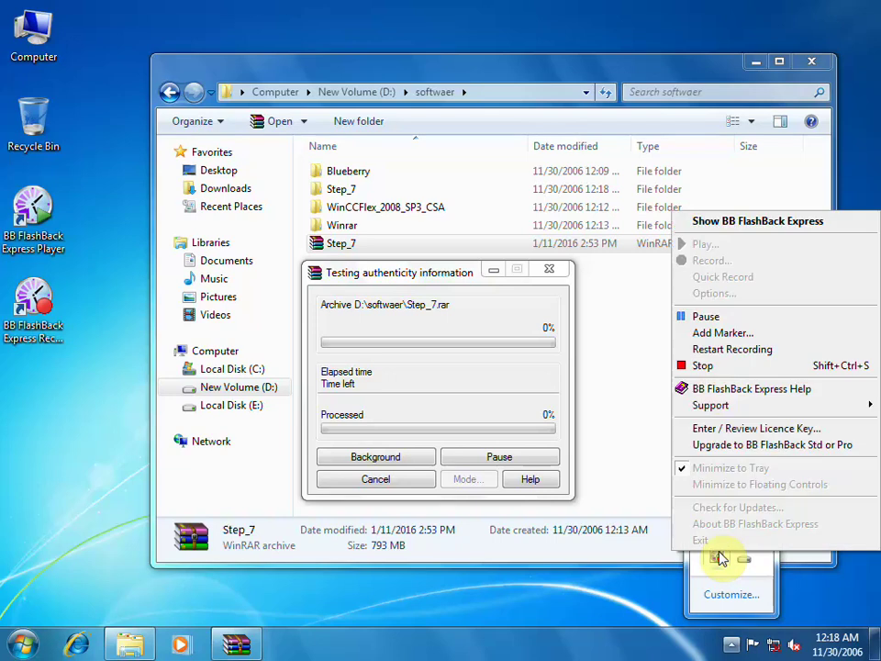
click(726, 321)
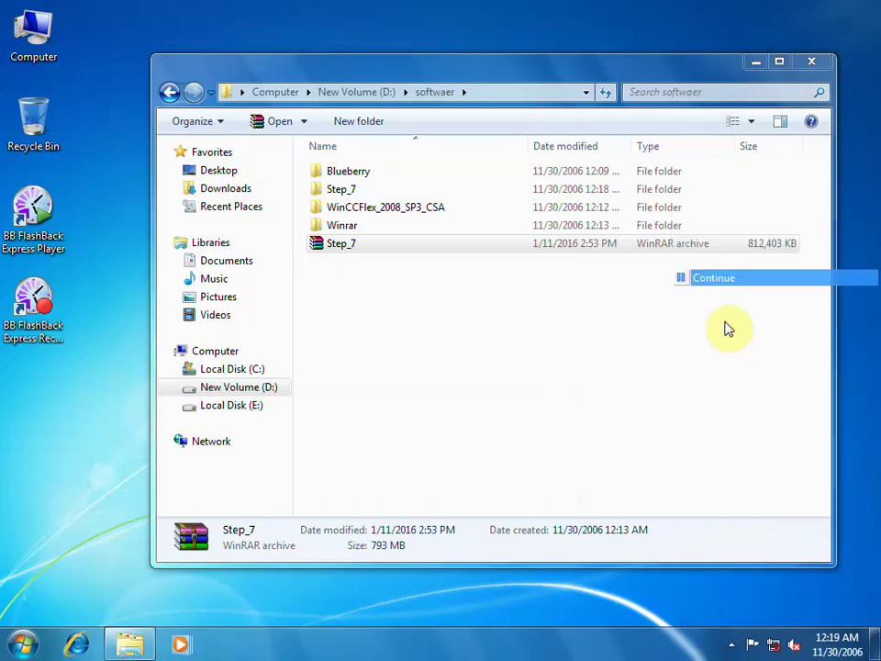
Open the nested Step_7 folder and extract the step 7 microwin v4.0 sp5 archive into a folder of the same name.
double_click(342, 191)
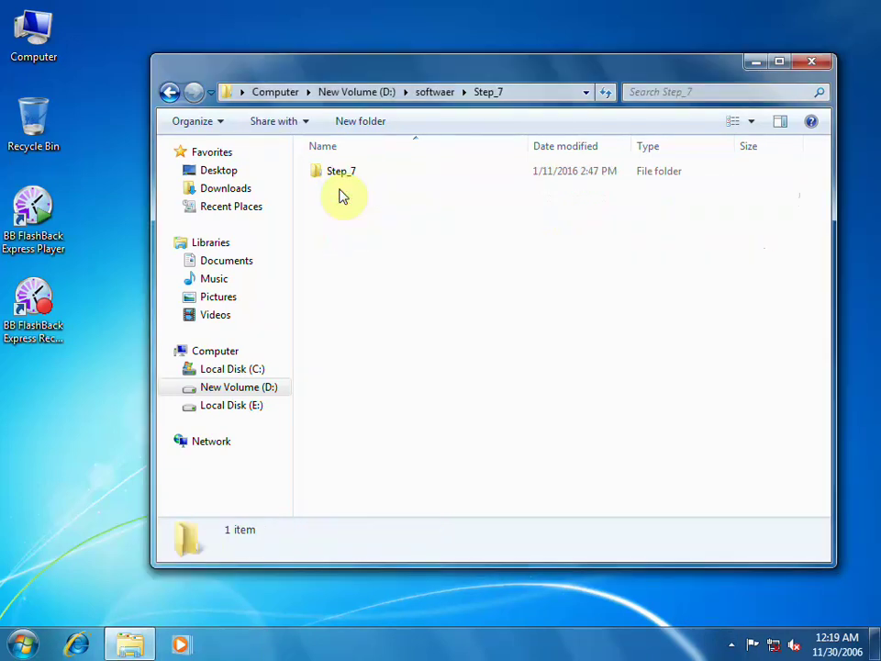
double_click(351, 177)
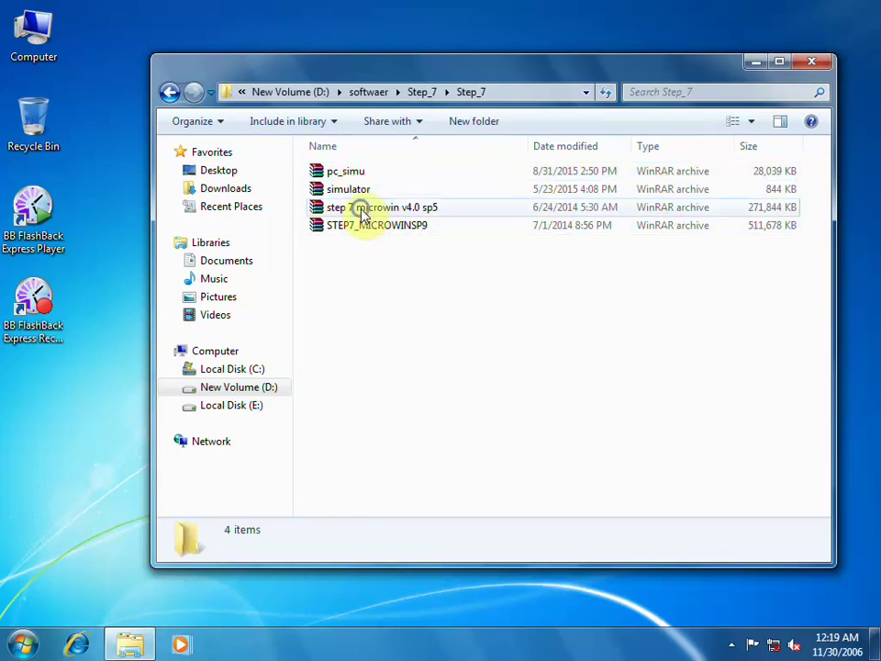
right_click(362, 212)
click(406, 271)
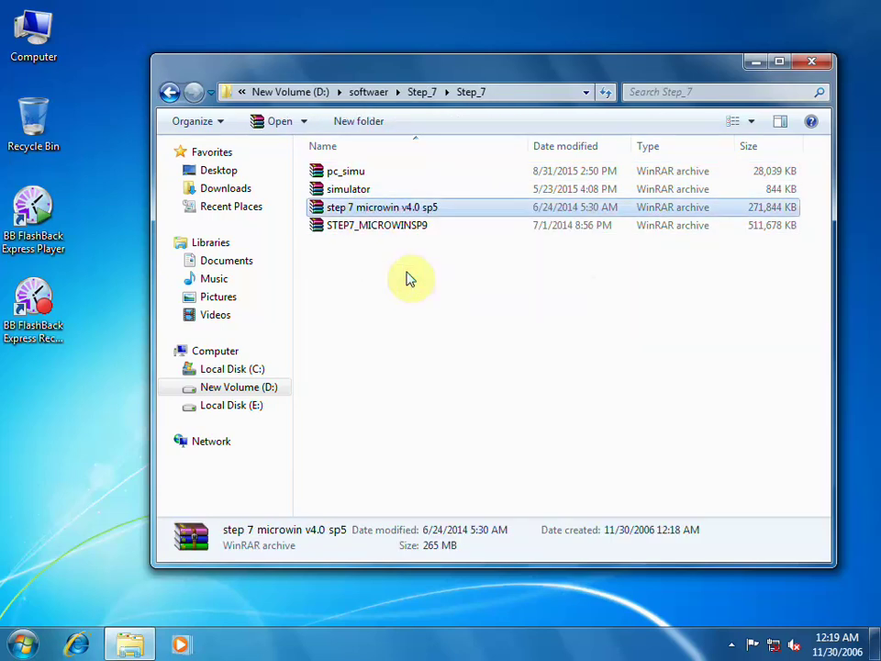
drag(409, 193, 610, 188)
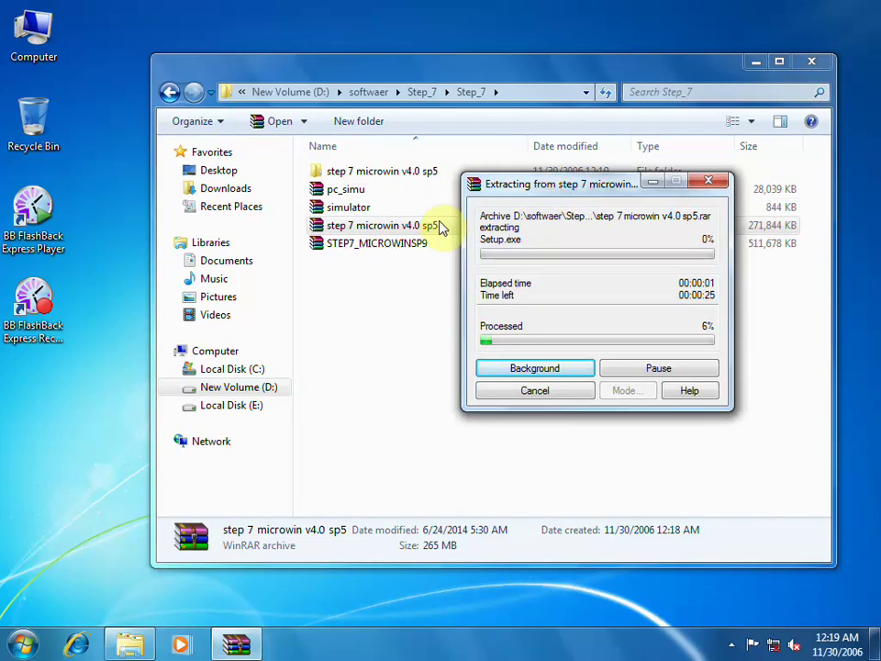
Extract the STEP7_MICROWINSP9 archive into its own folder and move the extraction progress window aside.
right_click(367, 248)
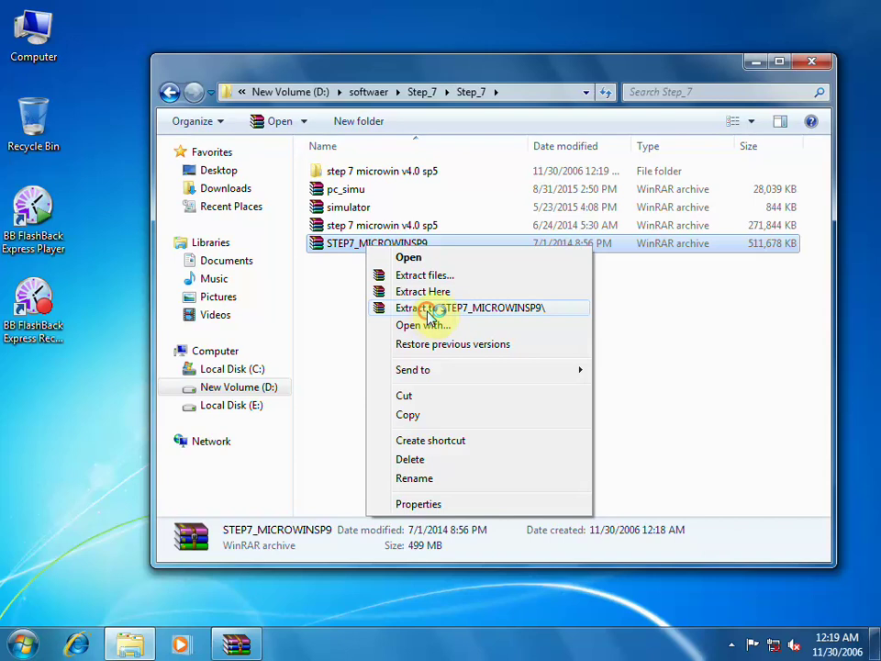
click(429, 309)
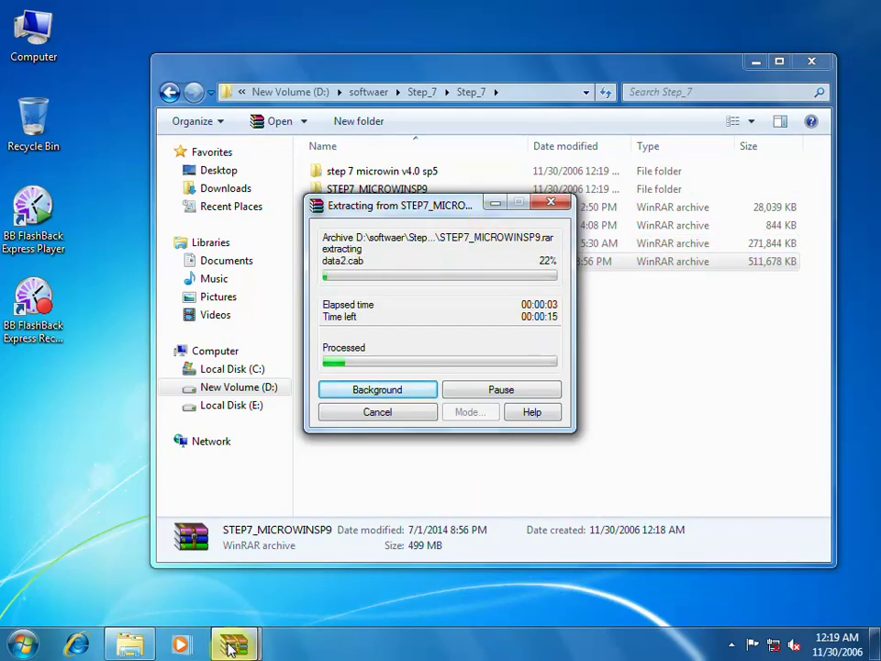
mouse_move(232, 645)
click(304, 479)
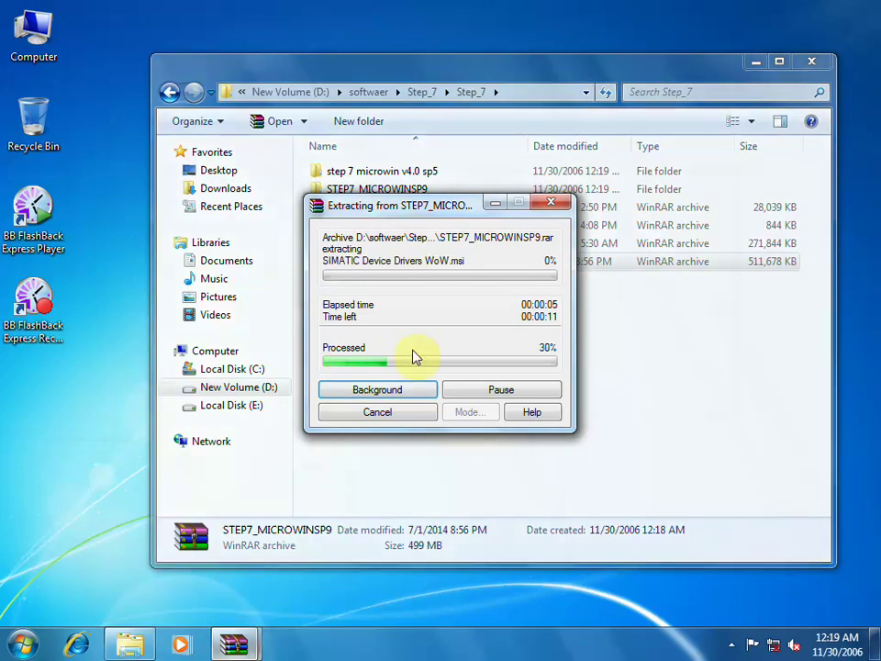
drag(410, 217, 167, 183)
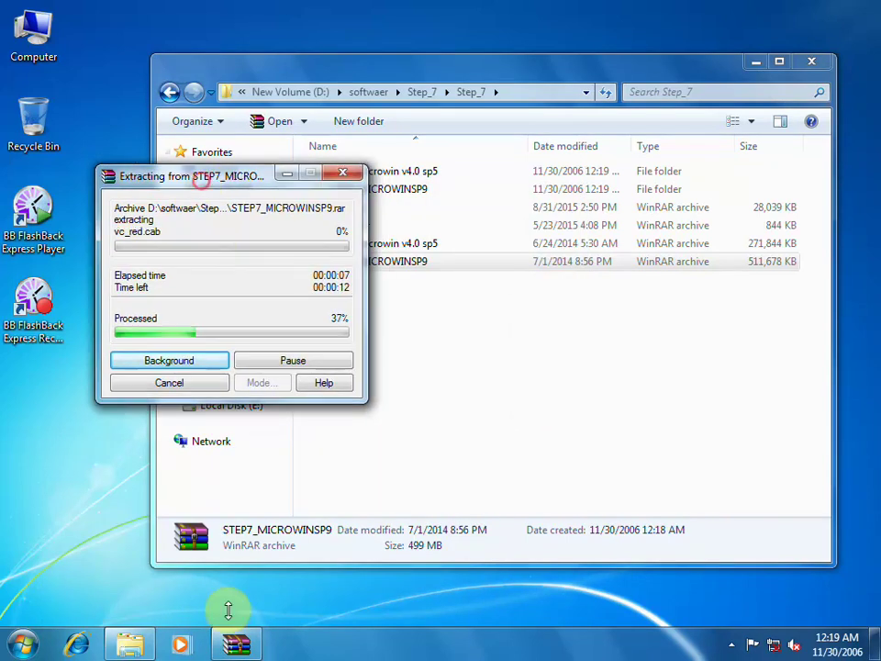
mouse_move(230, 648)
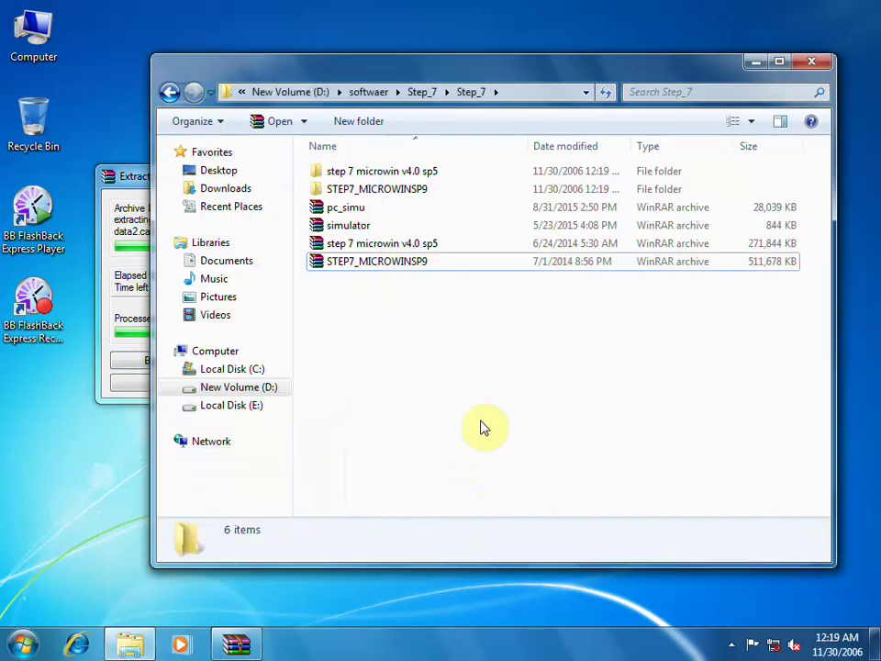
Launch the Setup application from the micro win folder inside the extracted step 7 microwin v4.0 sp5 folder.
click(399, 179)
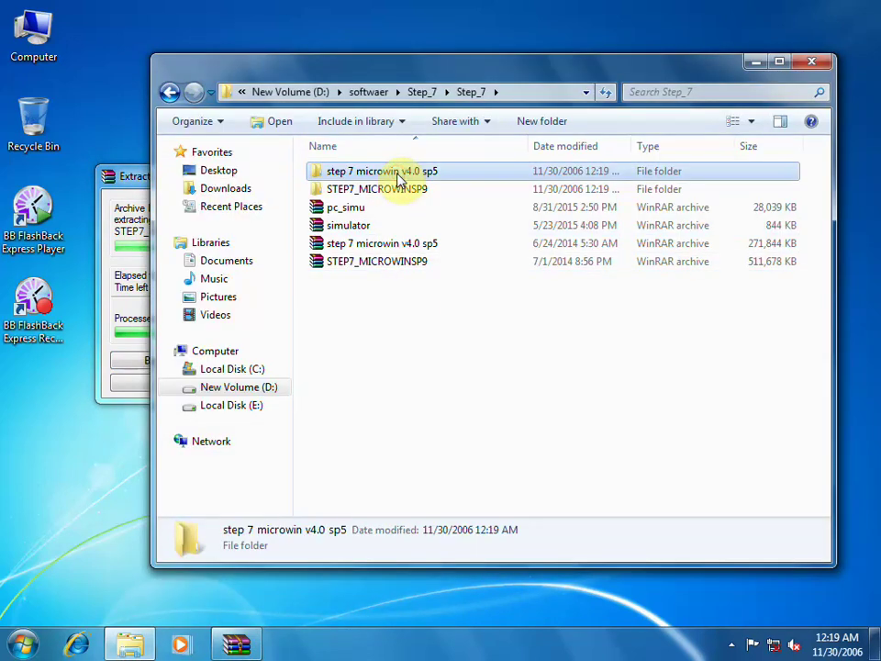
double_click(399, 179)
double_click(397, 178)
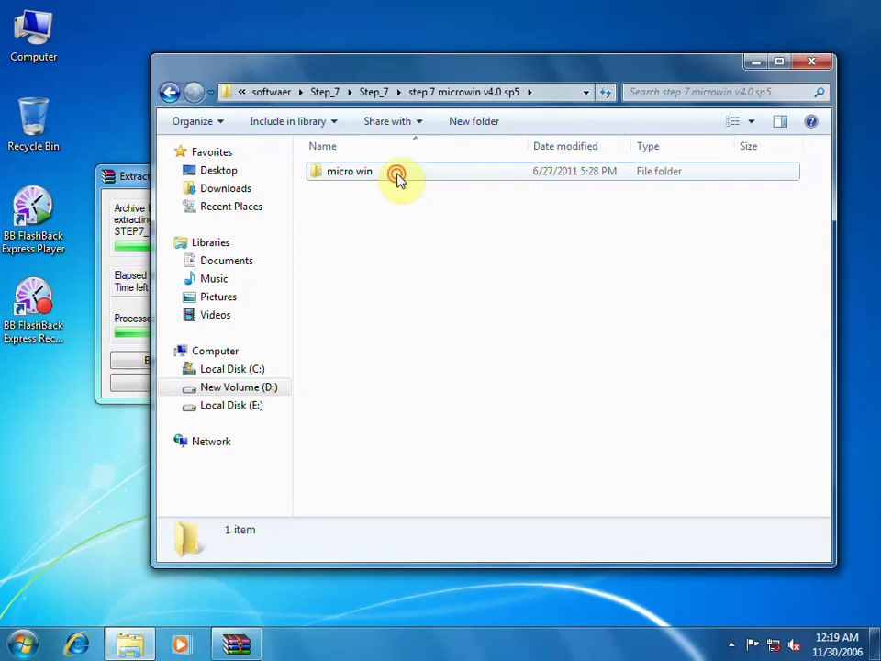
scroll(365, 335, down, 1)
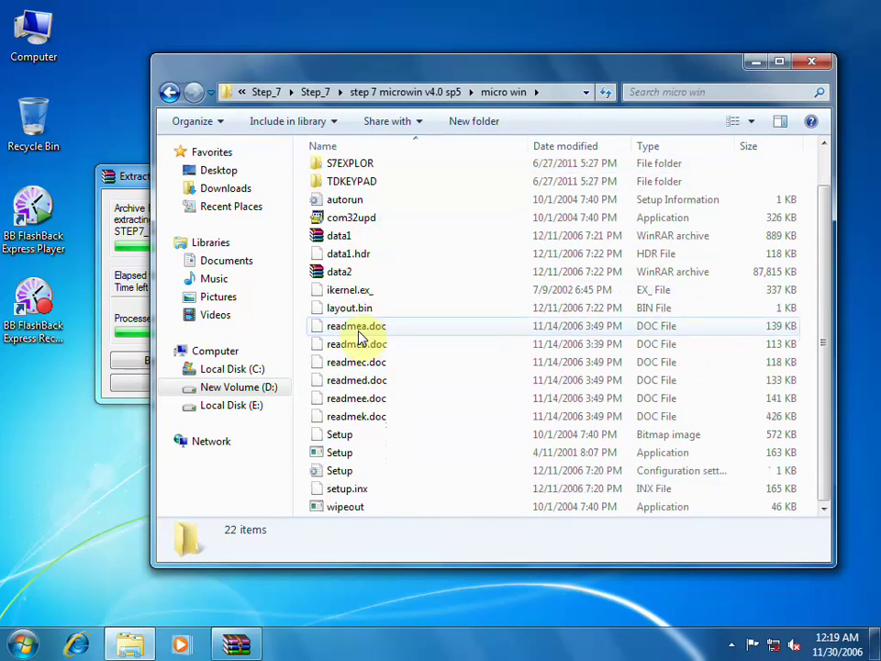
click(346, 456)
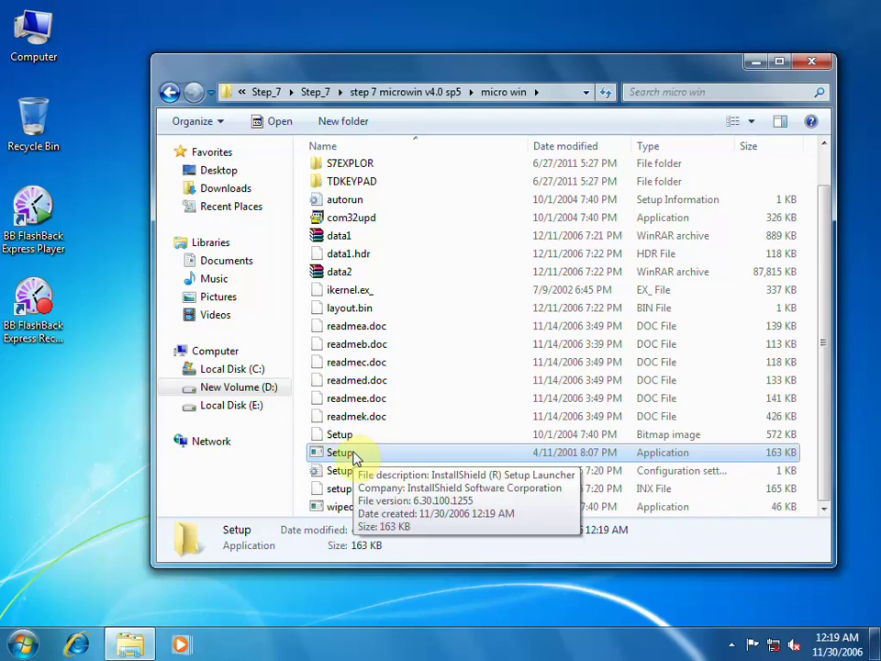
double_click(354, 456)
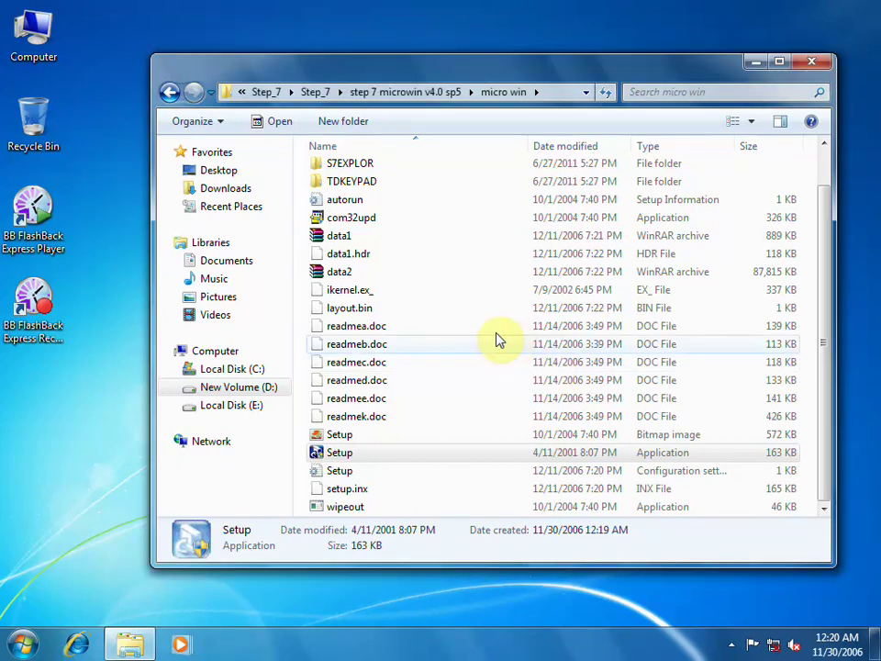
click(448, 366)
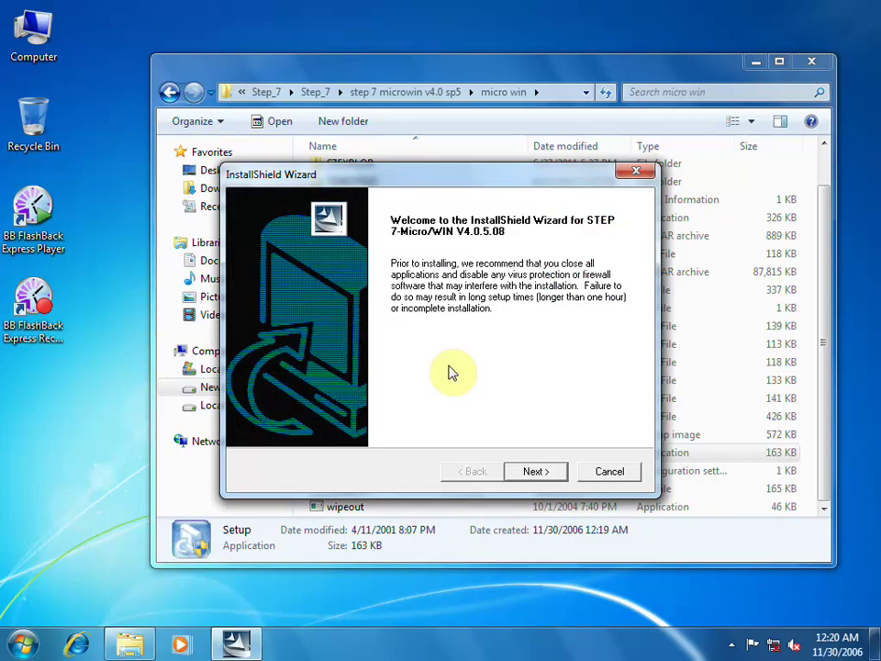
Accept the licence agreement and install STEP 7-Micro/WIN to C:\Program Files\Siemens\STEP 7-MicroWIN V4.0.
click(537, 472)
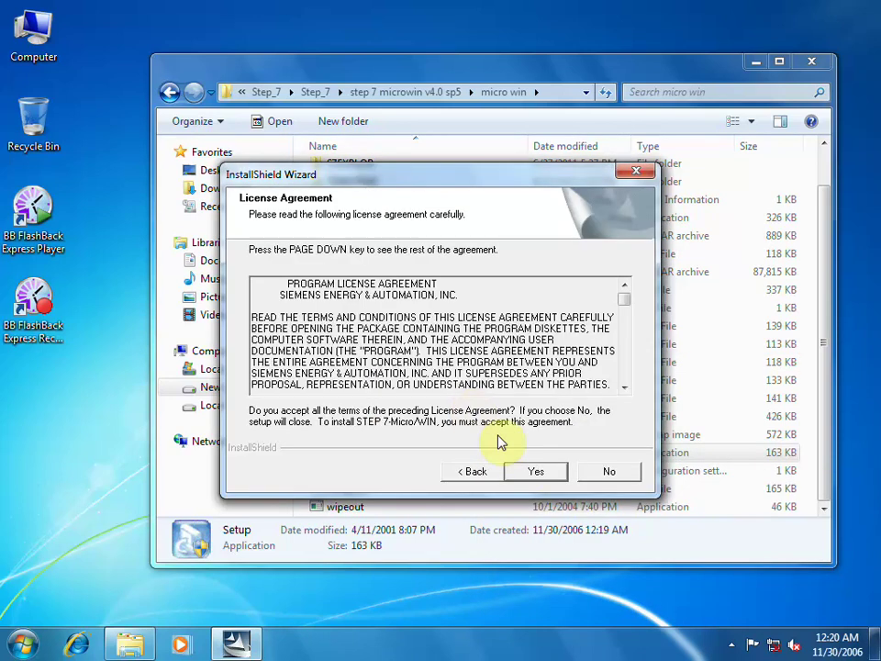
click(533, 472)
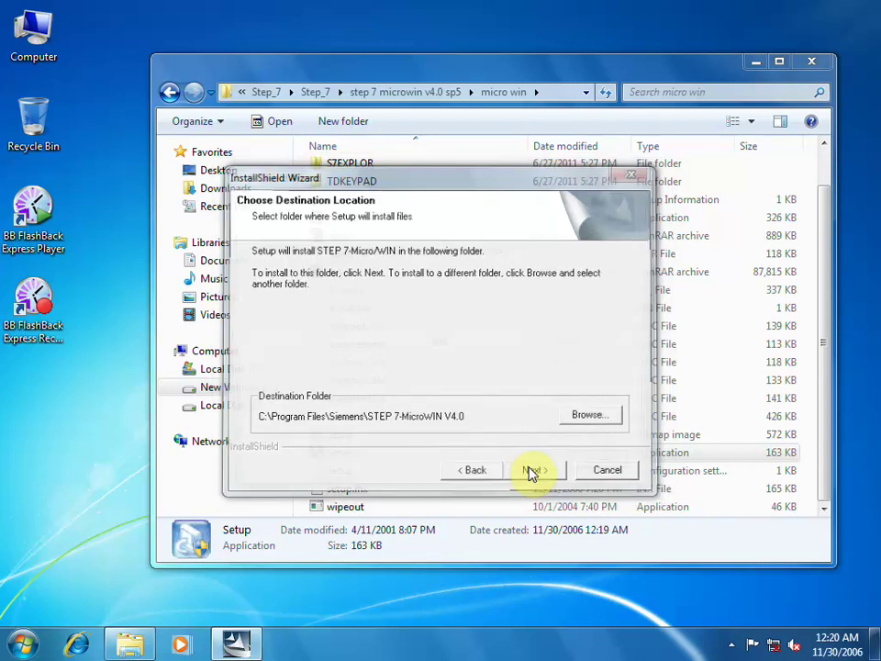
click(531, 471)
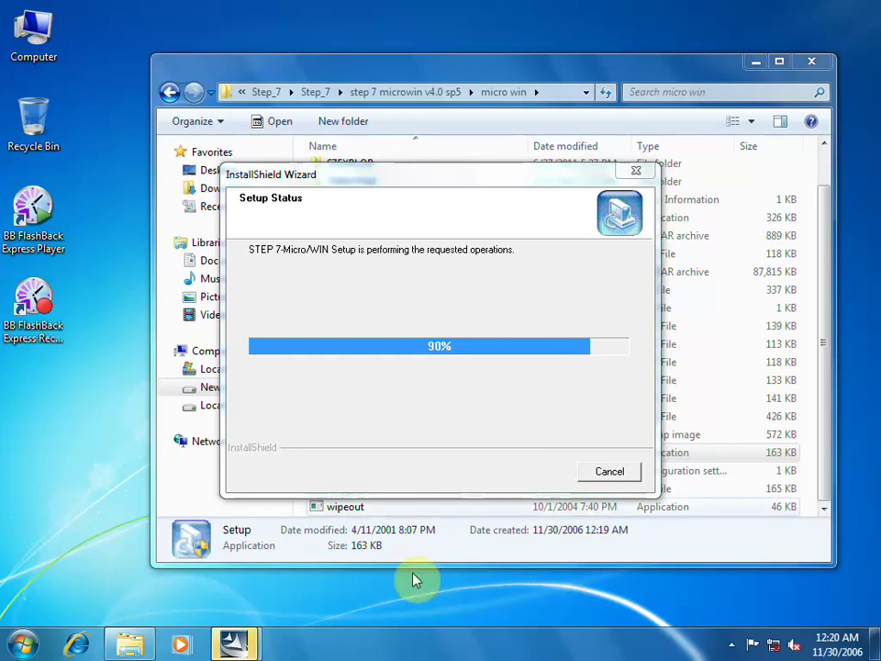
Choose to continue the setup past the operating system compatibility warning and the failed component warning.
mouse_move(234, 638)
click(275, 568)
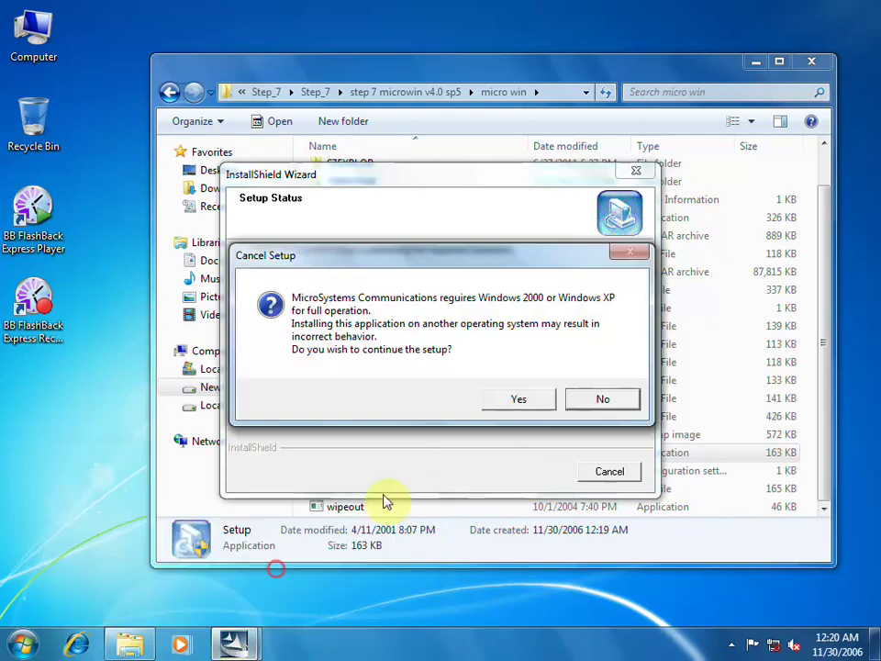
click(535, 403)
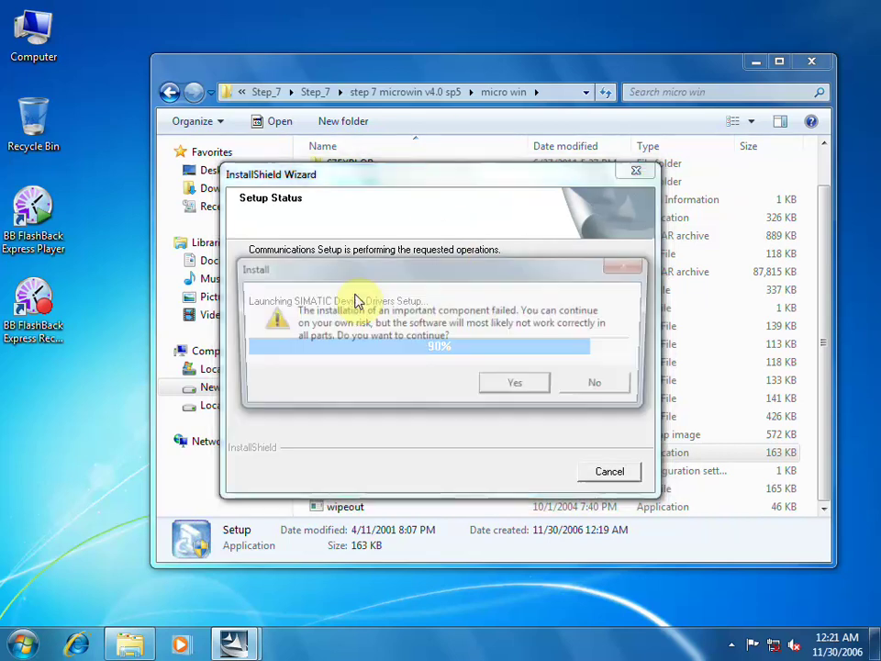
click(496, 389)
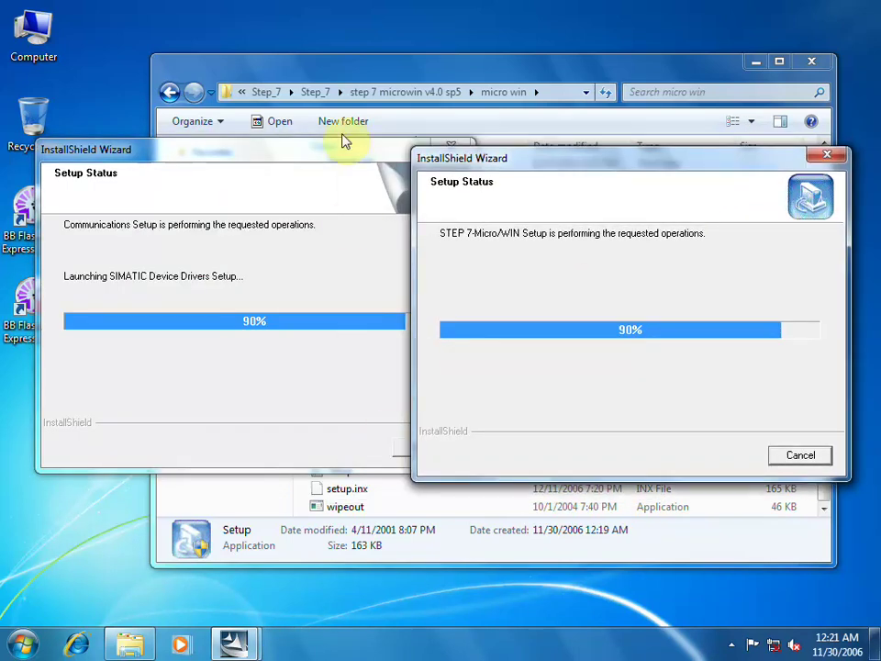
Arrange the two InstallShield Wizard windows side by side and minimize the micro win folder window.
drag(344, 157, 256, 174)
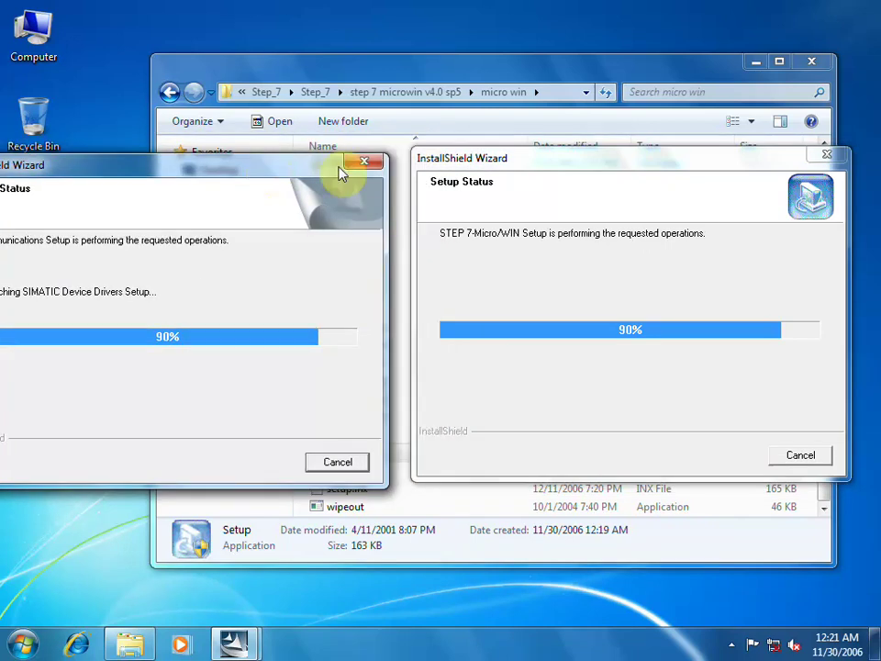
drag(501, 166, 520, 169)
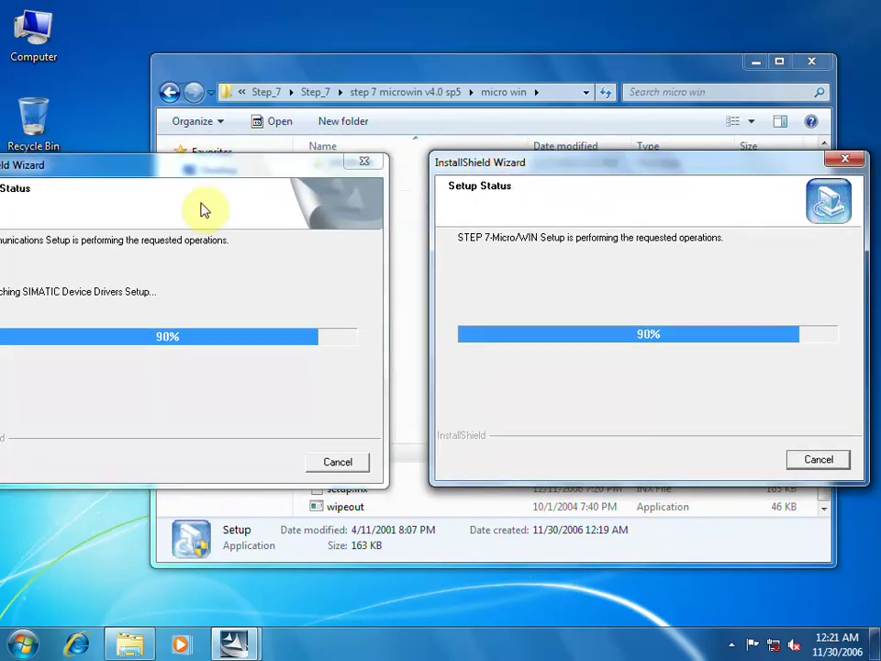
drag(211, 172, 257, 169)
click(755, 63)
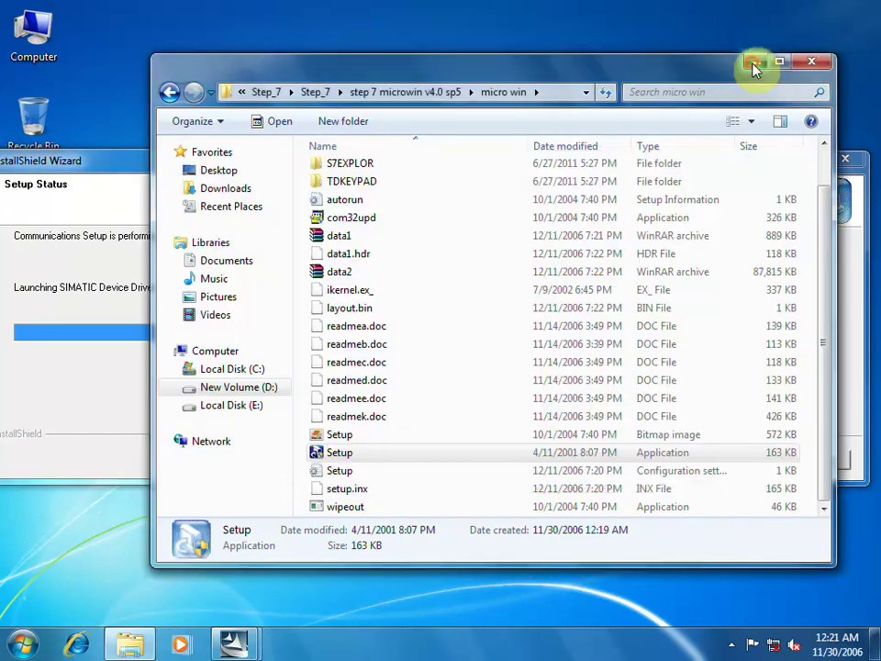
click(496, 170)
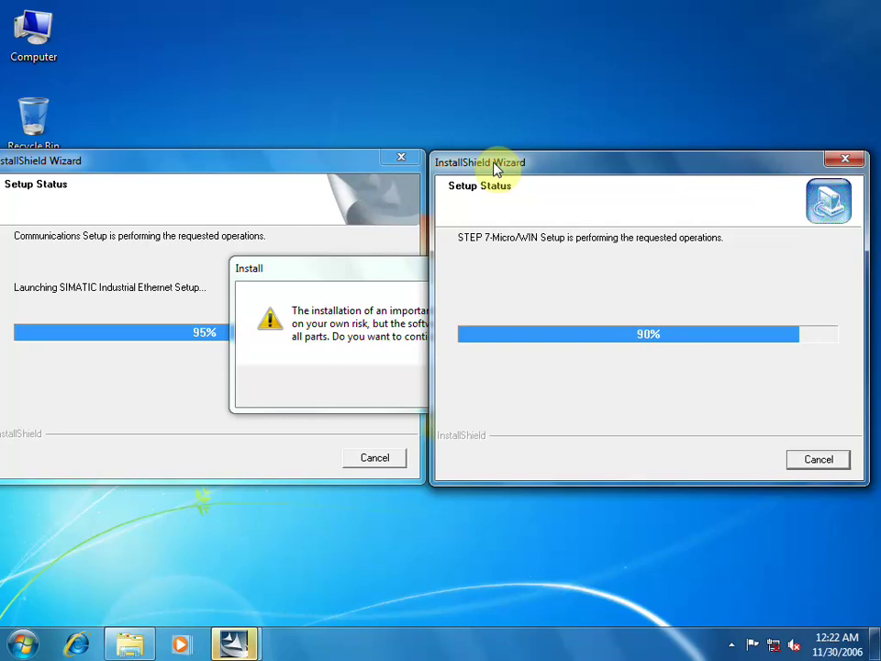
Continue the setup past the failed SIMATIC Industrial Ethernet component and dismiss the S7IEPG setup error.
click(415, 346)
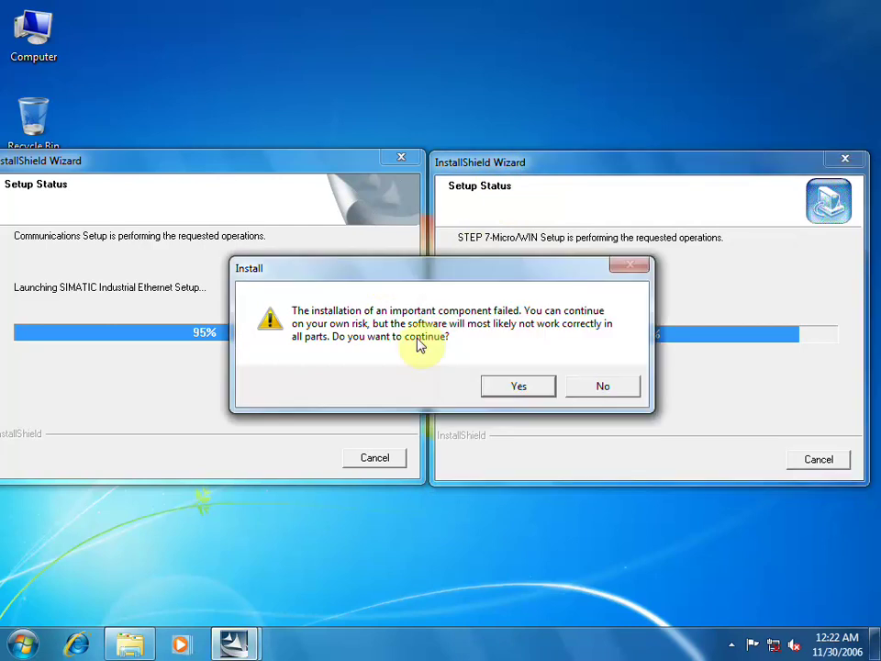
click(518, 387)
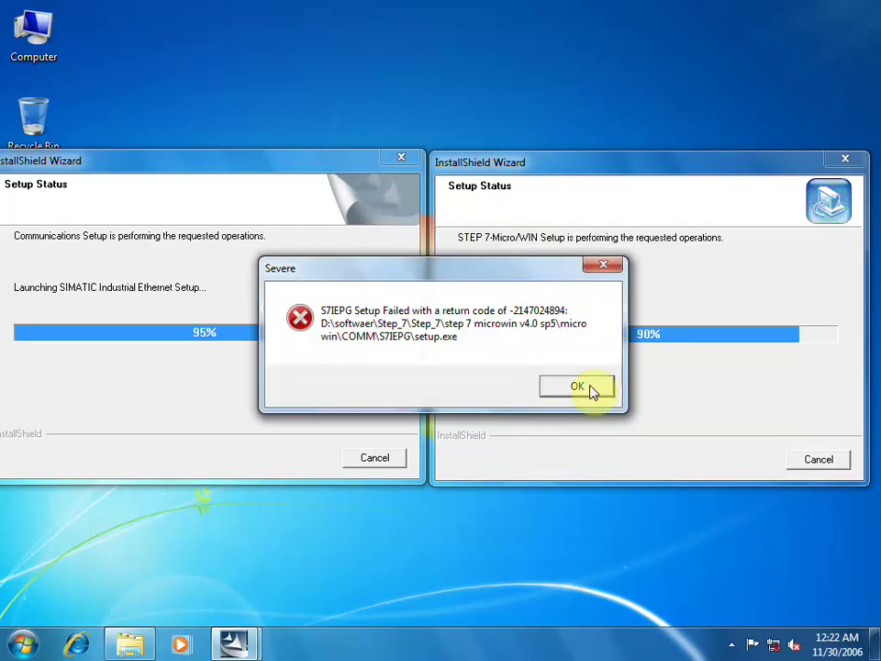
click(590, 387)
click(542, 393)
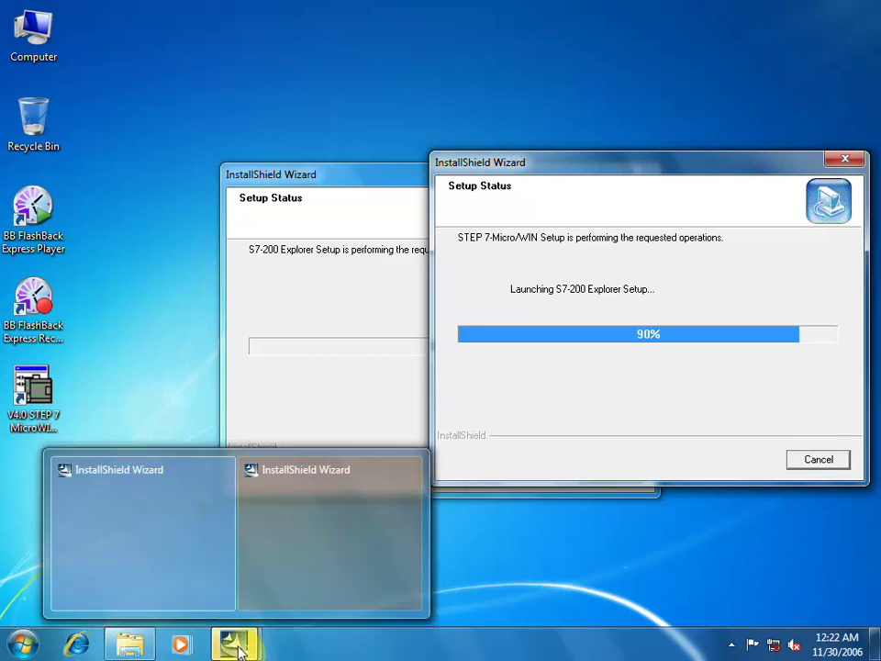
Bring the installer window forward and finish the STEP 7-Micro/WIN setup without restarting the computer now.
click(294, 560)
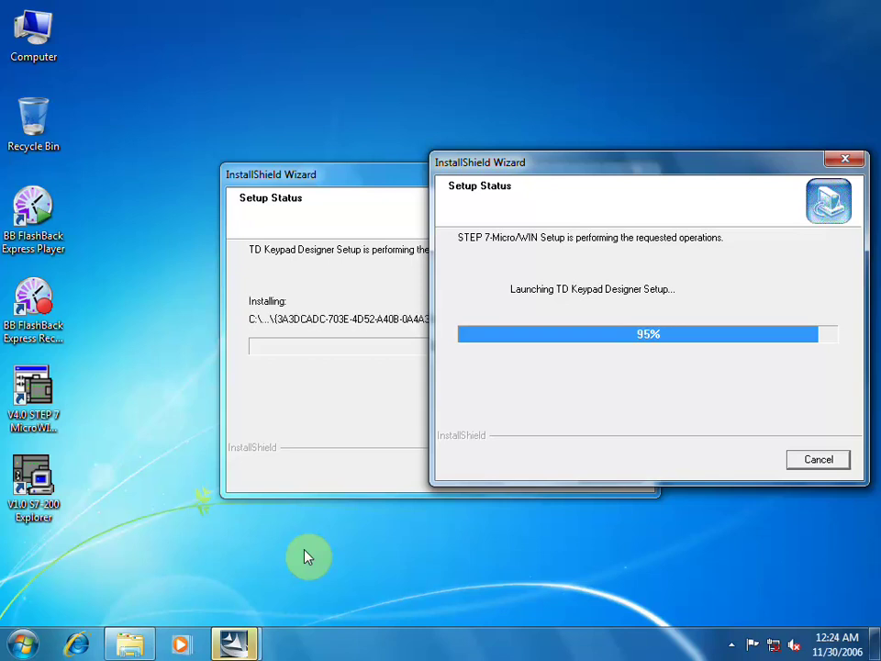
mouse_move(248, 646)
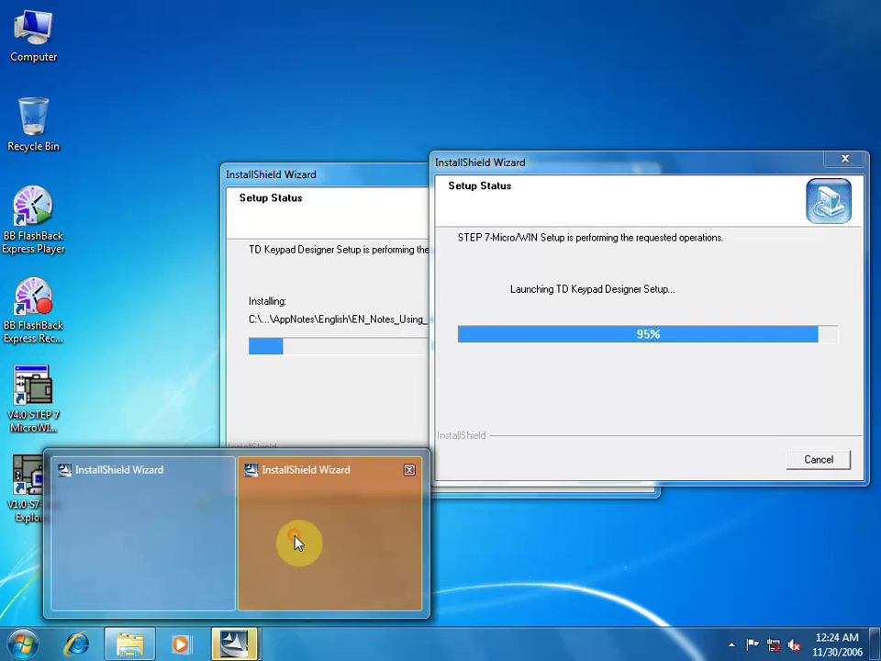
click(294, 542)
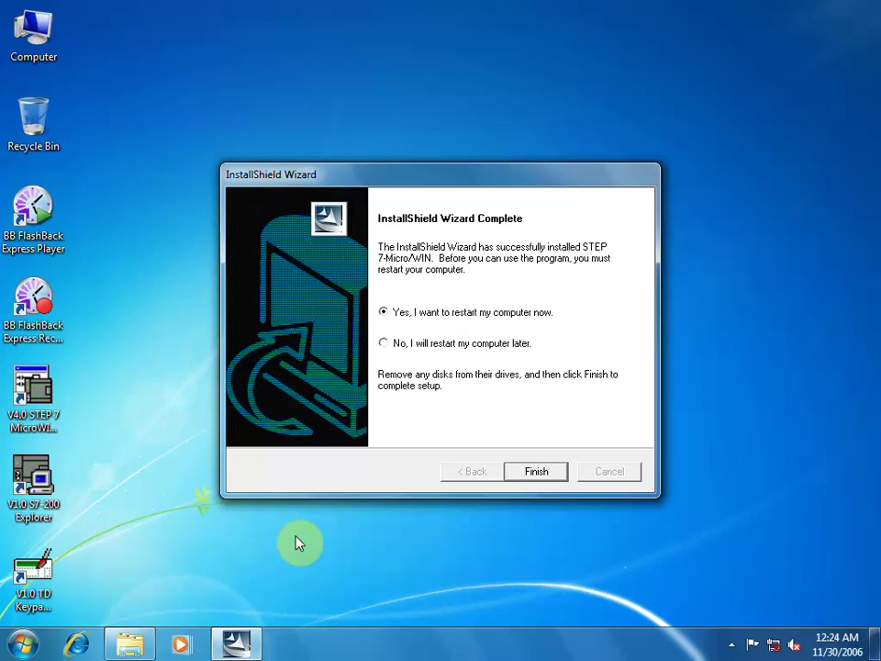
click(384, 342)
click(533, 473)
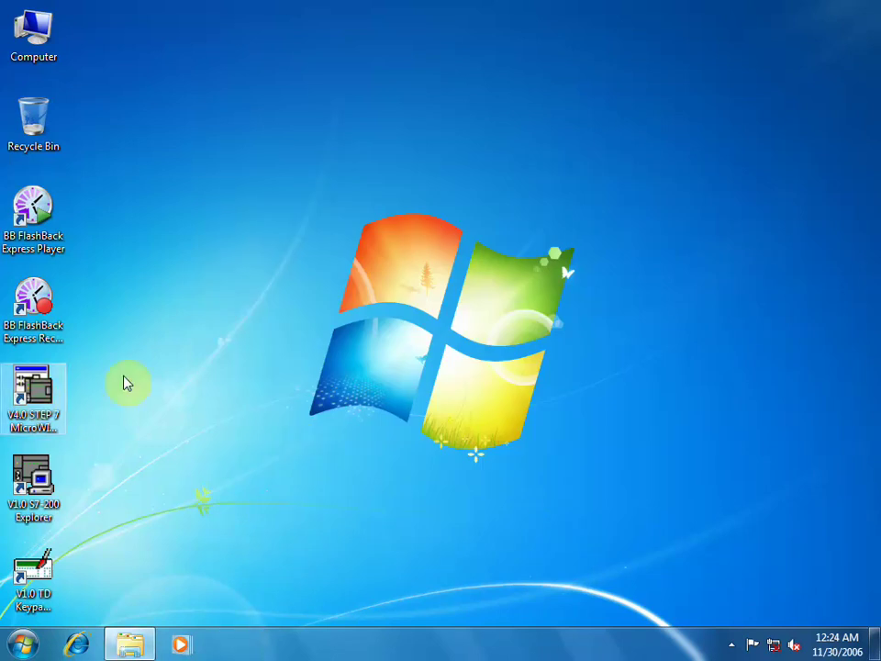
Try to launch V4.0 STEP 7 MicroWIN from its desktop shortcut and close the stopped program.
double_click(18, 393)
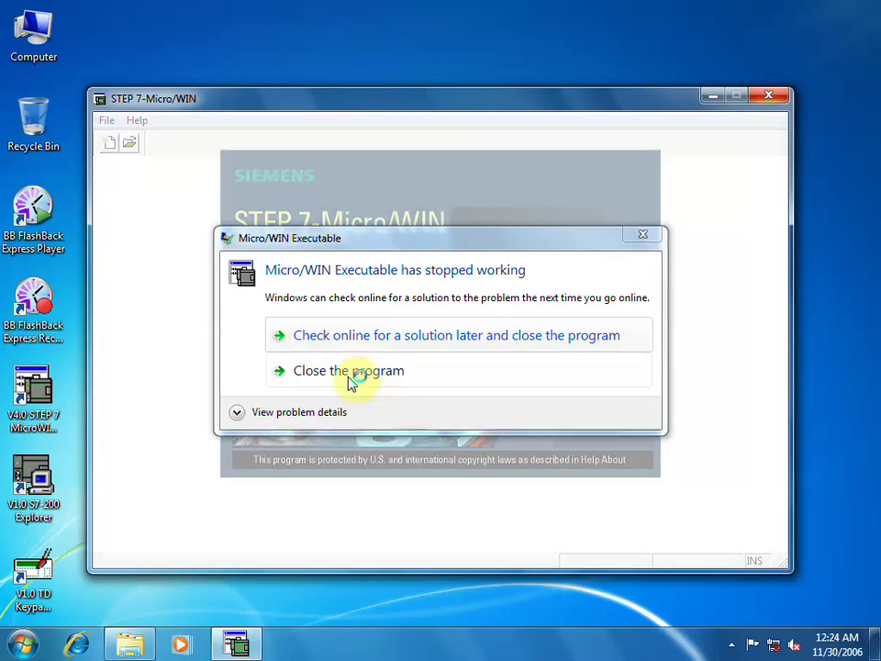
click(421, 371)
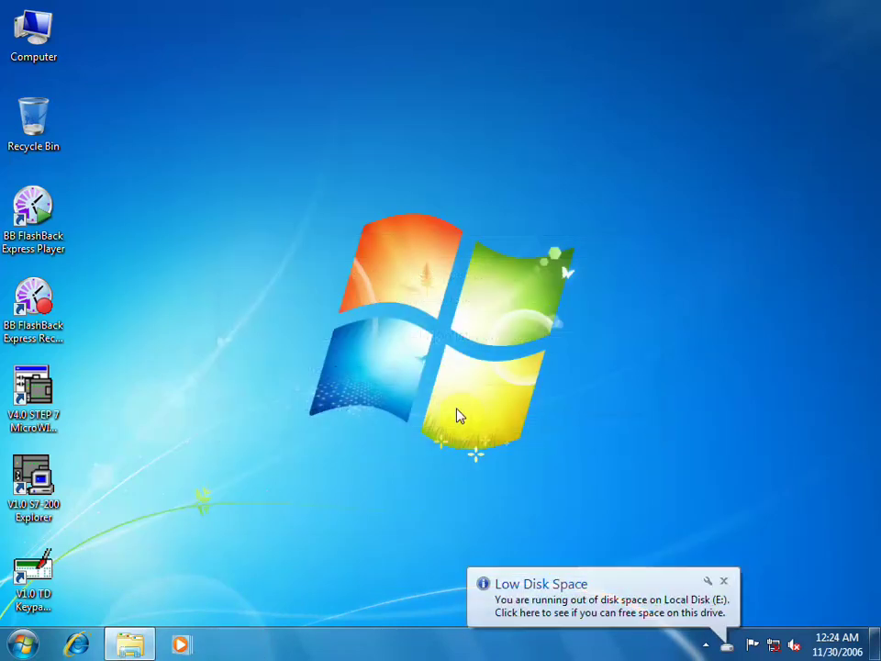
click(706, 646)
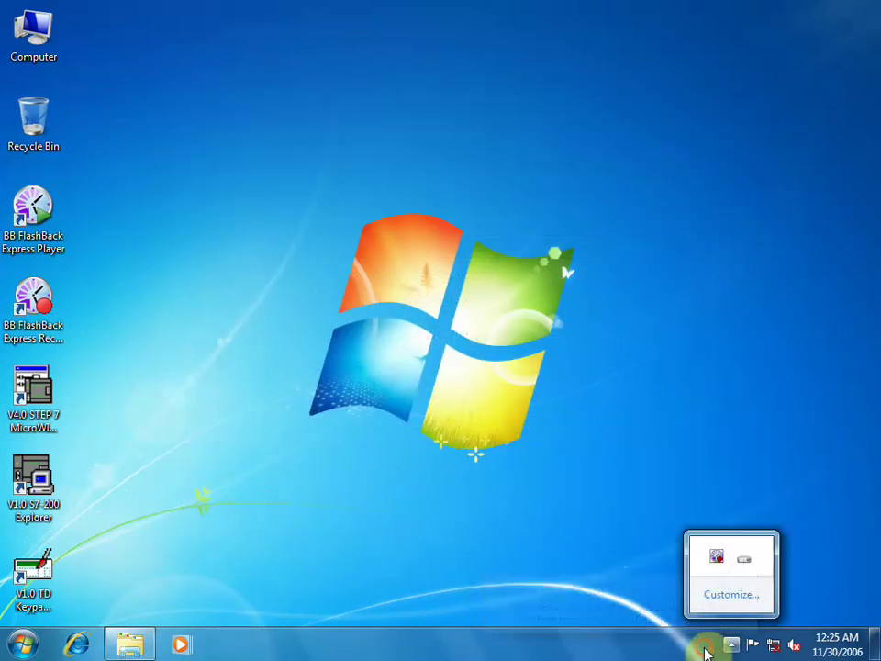
right_click(721, 556)
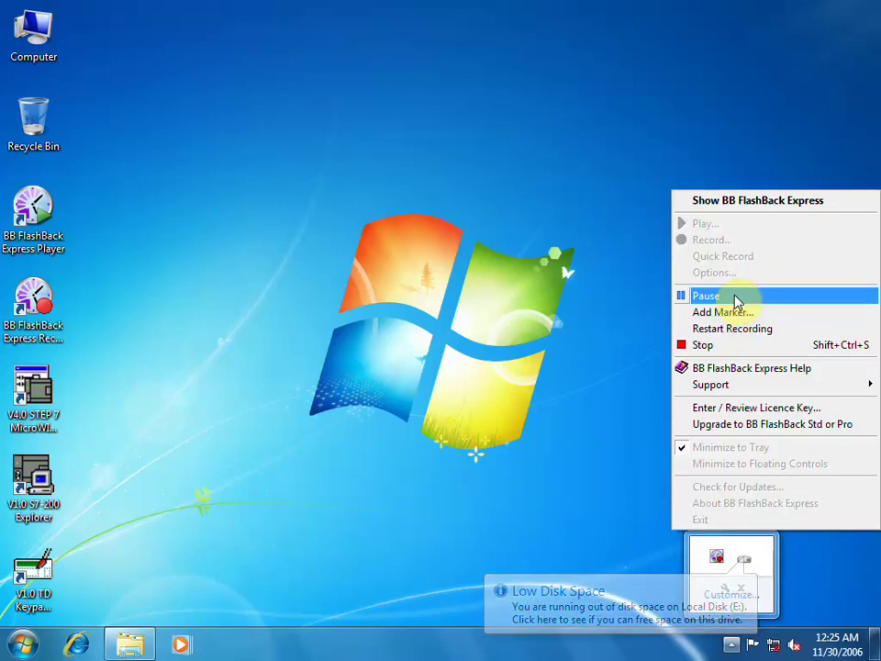
click(736, 303)
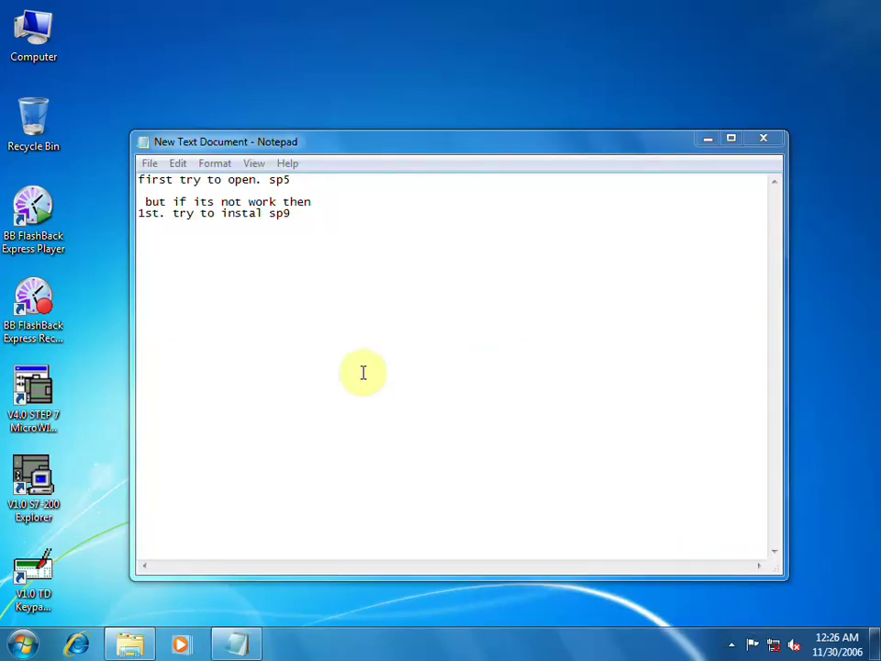
Insert a blank line above "1st. try to instal sp9" in the note and highlight that line.
click(299, 222)
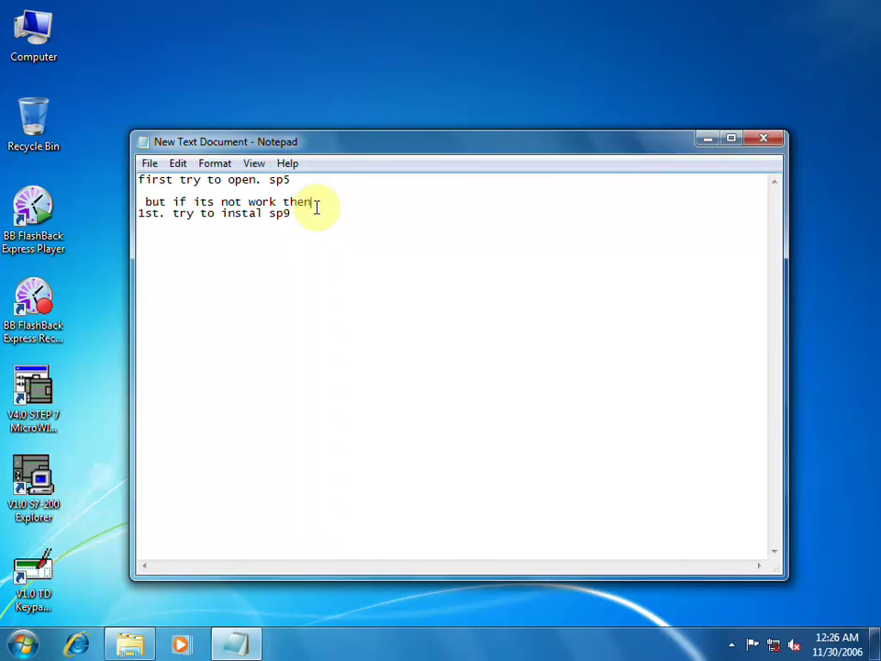
click(316, 206)
key(Return)
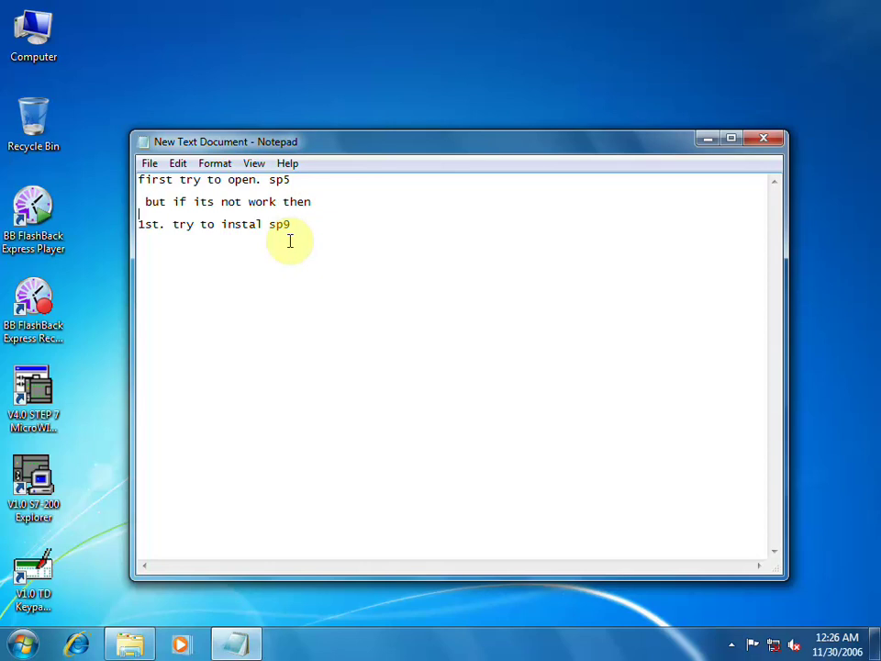
drag(309, 221, 138, 224)
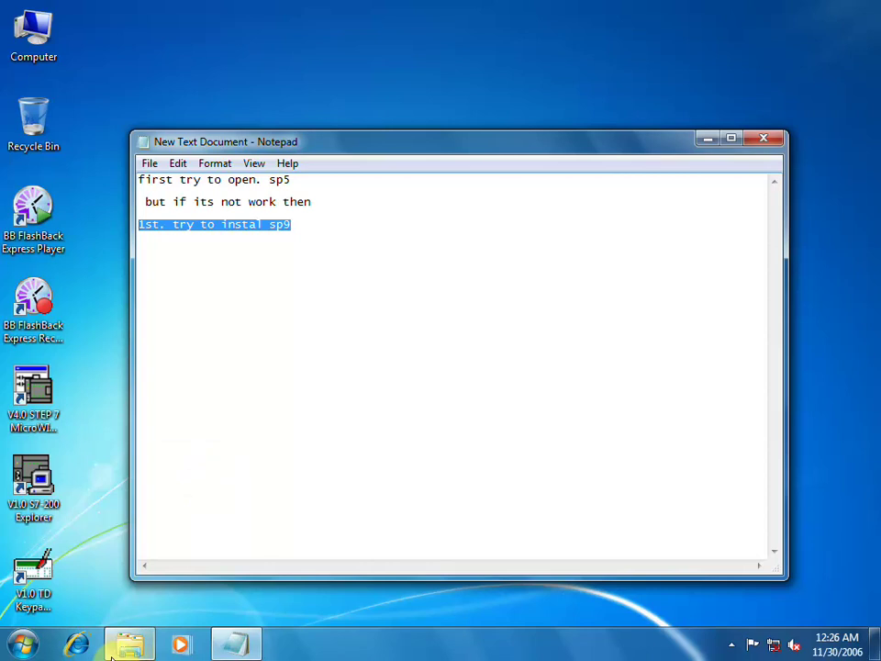
Switch to the micro win folder window and navigate to the STEP7V4SP9 folder inside STEP7_MICROWINSP9.
mouse_move(117, 643)
click(119, 570)
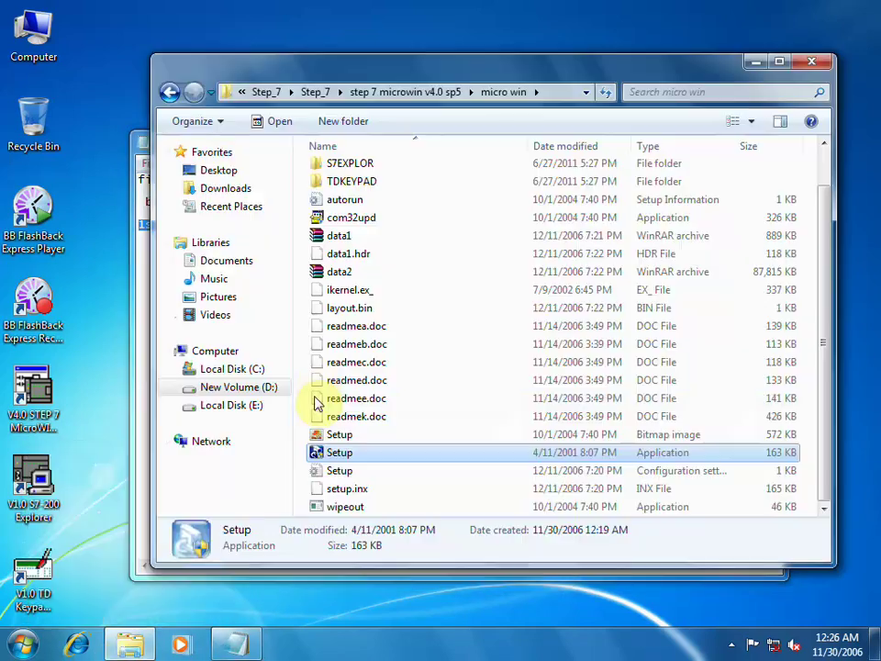
click(389, 95)
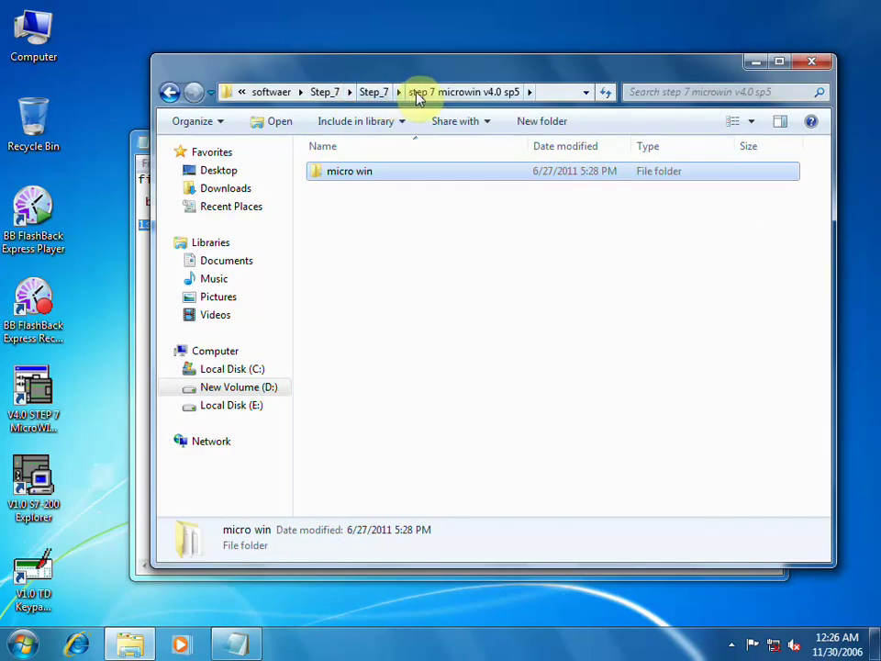
click(388, 92)
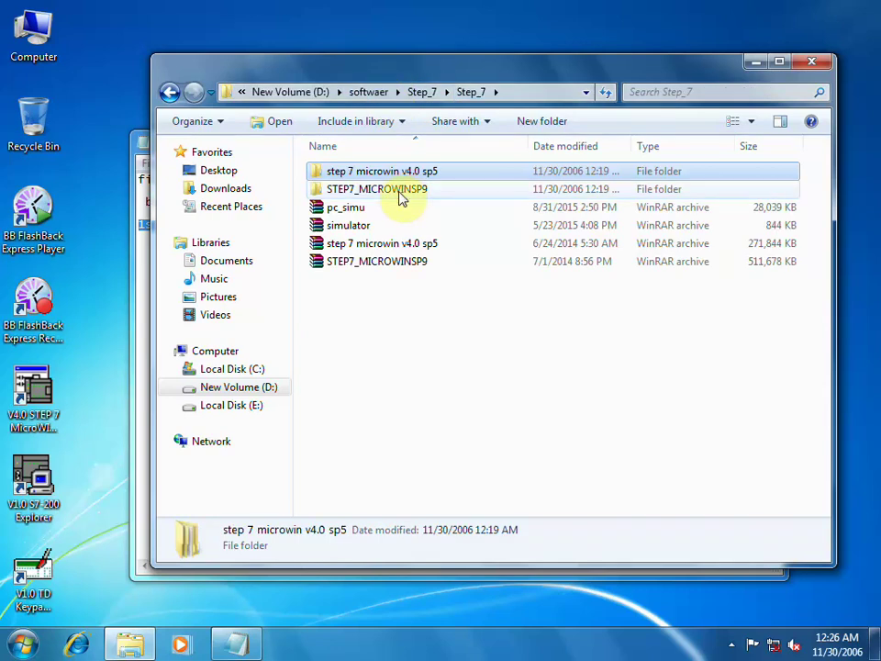
click(401, 195)
double_click(401, 194)
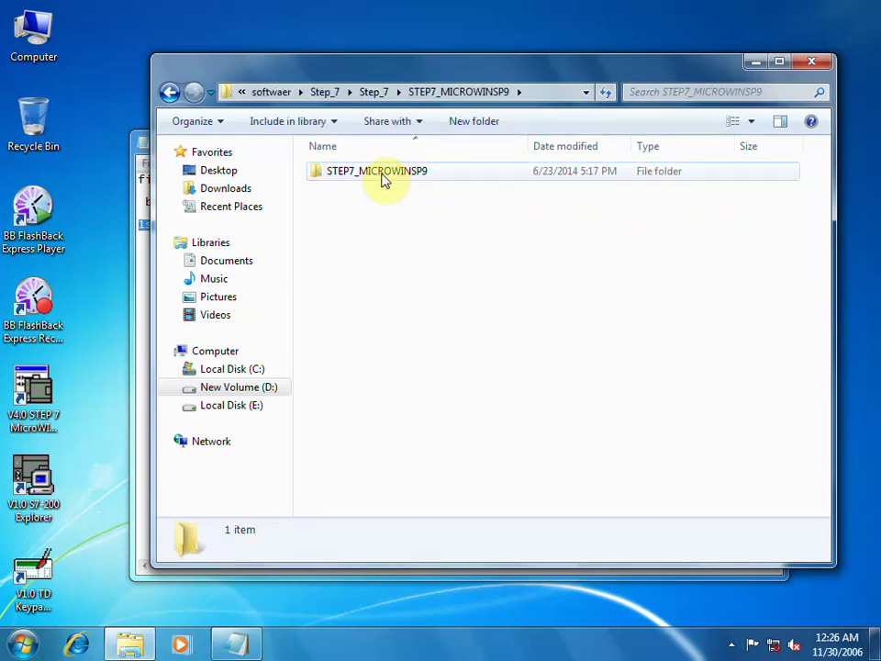
double_click(383, 175)
double_click(384, 174)
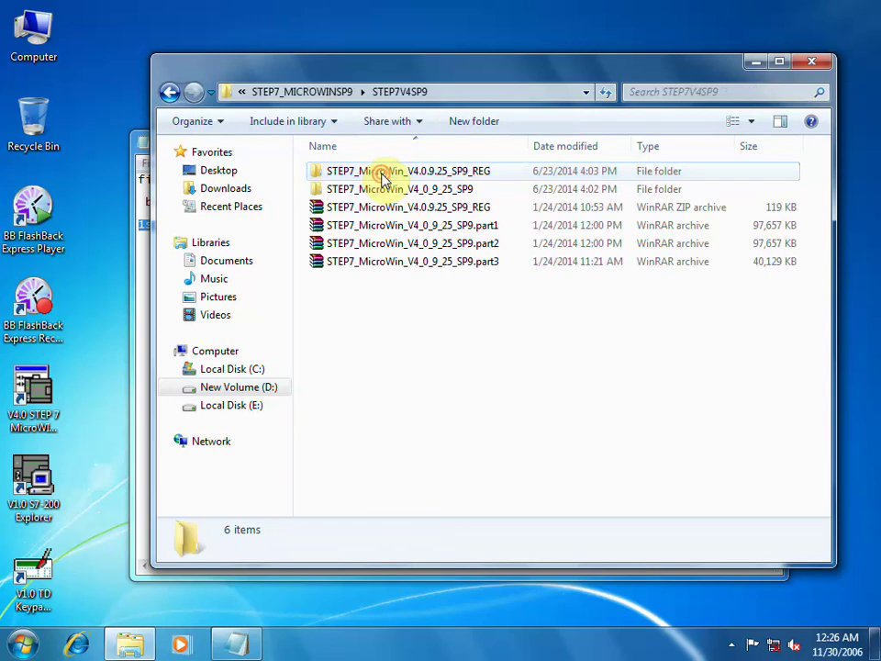
Run the setup application from the STEP7 MicroWin V4.0.9.25 SP9 folder inside STEP7_MicroWin_V4_0_9_25_SP9.
click(384, 191)
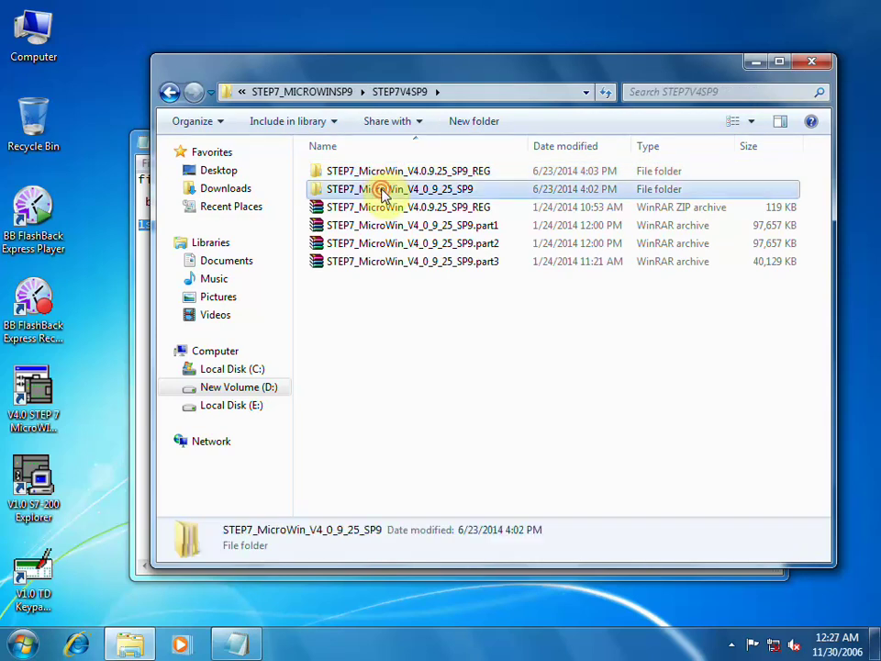
double_click(384, 191)
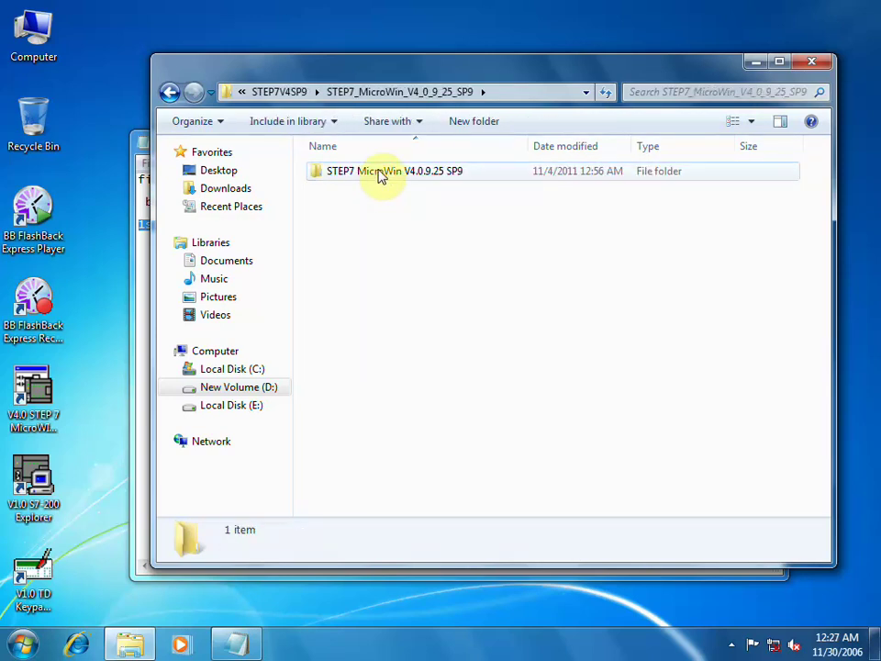
double_click(382, 175)
scroll(352, 405, down, 2)
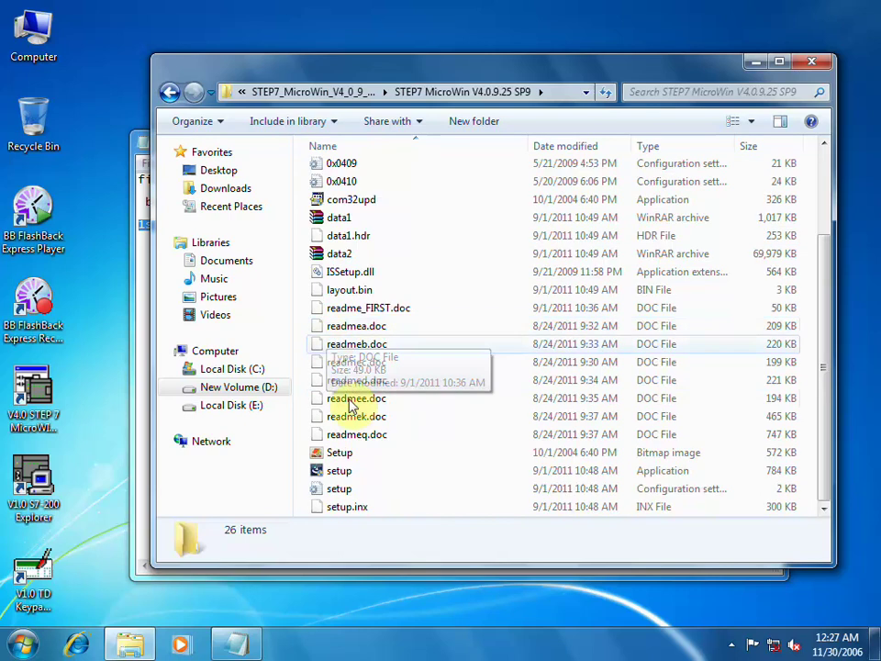
click(336, 473)
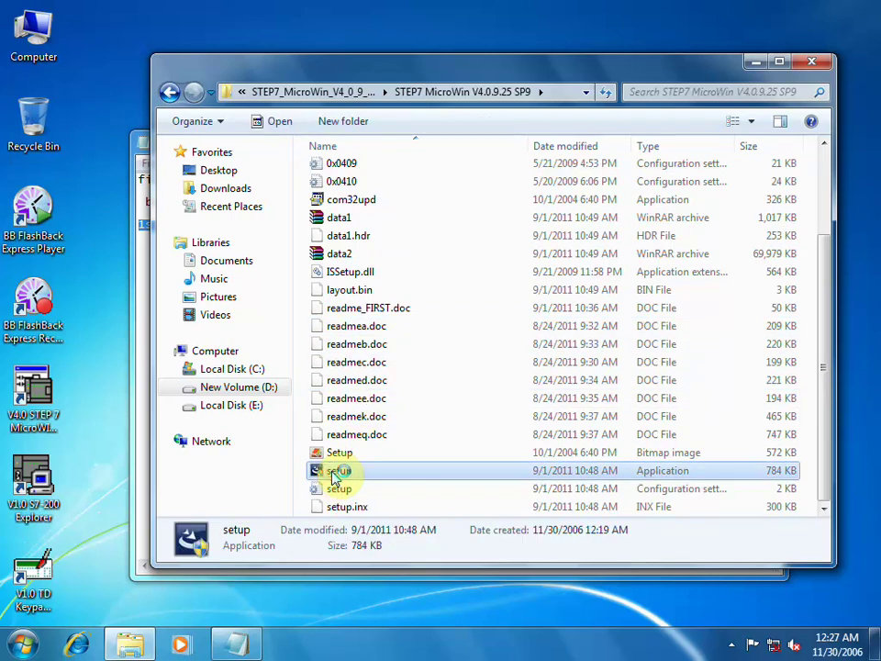
key(Return)
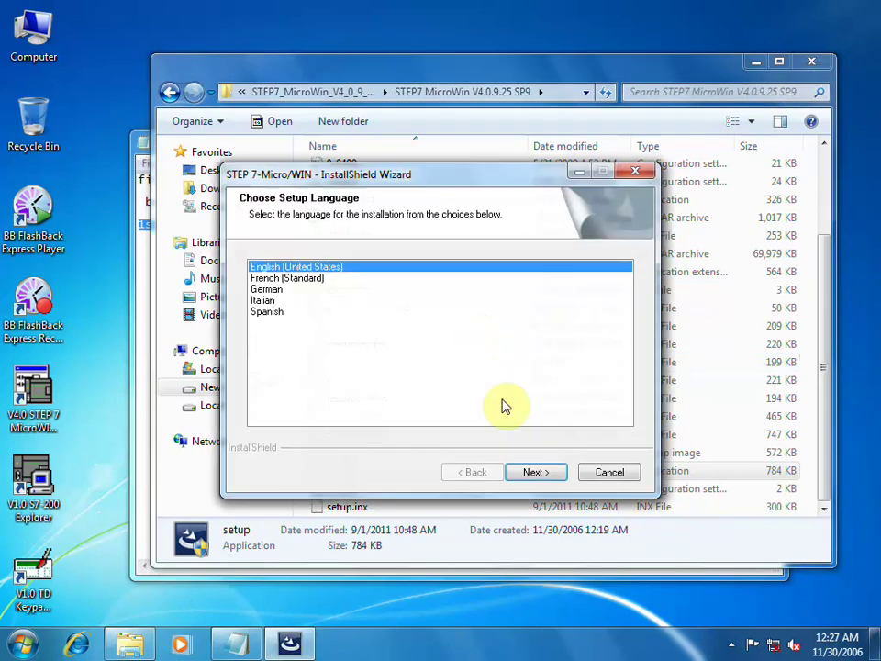
Try to install STEP 7-Micro/WIN V4.0.9.25 with English (United States) as the setup language, and dismiss the setup messages.
click(542, 471)
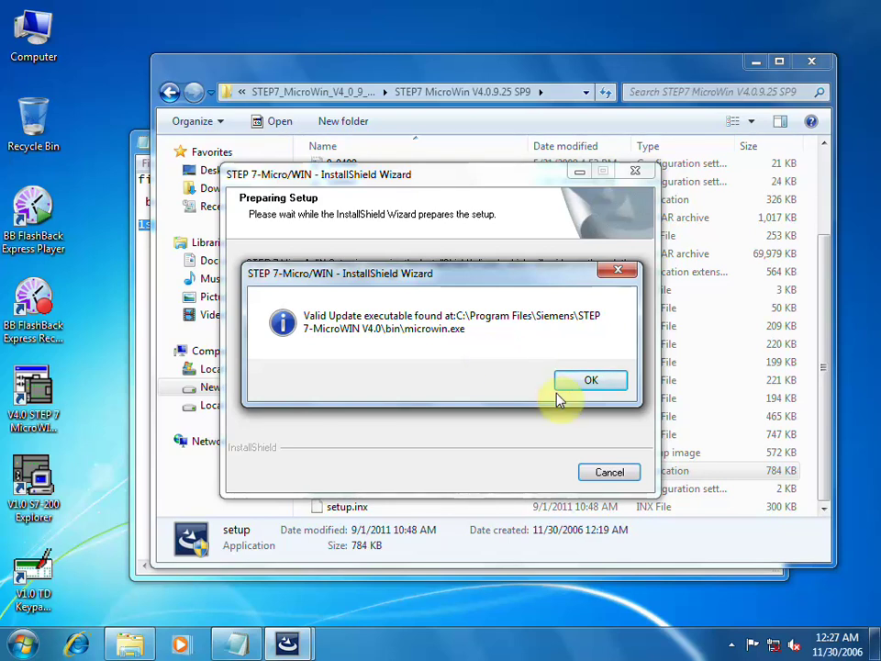
click(583, 385)
click(534, 472)
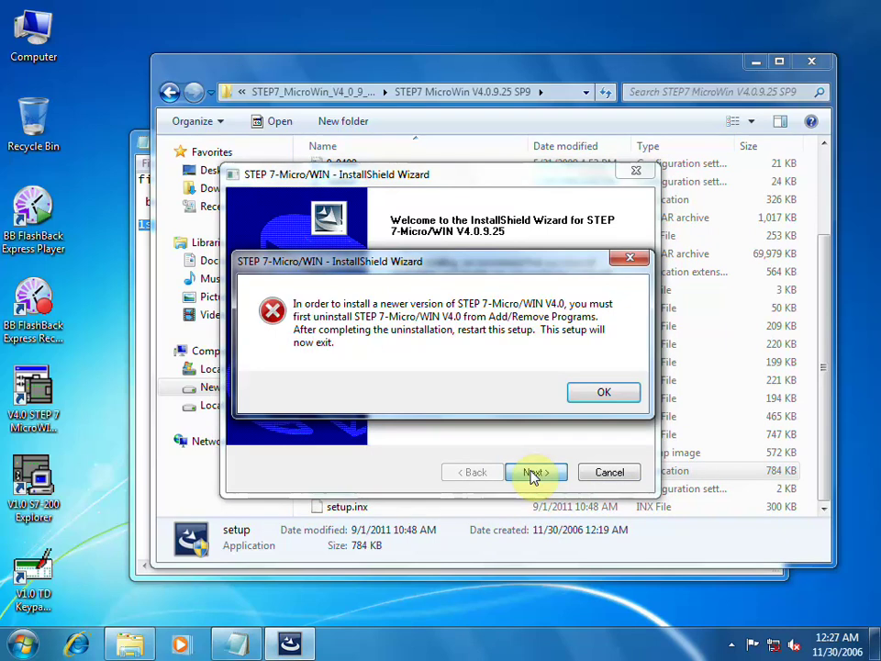
click(586, 393)
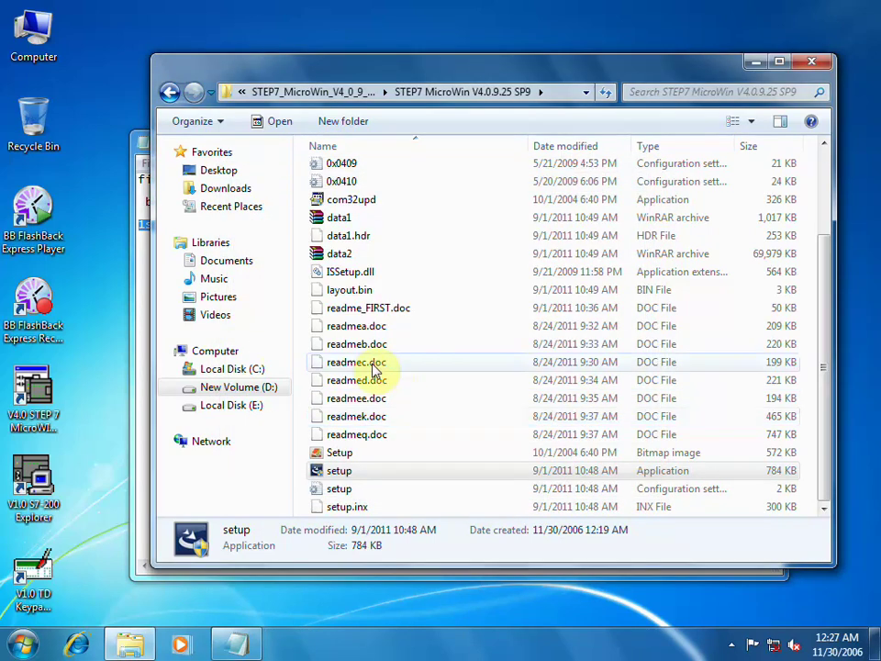
Add the line "after this uninstall the sp5" to the note below the sp9 instruction.
click(142, 301)
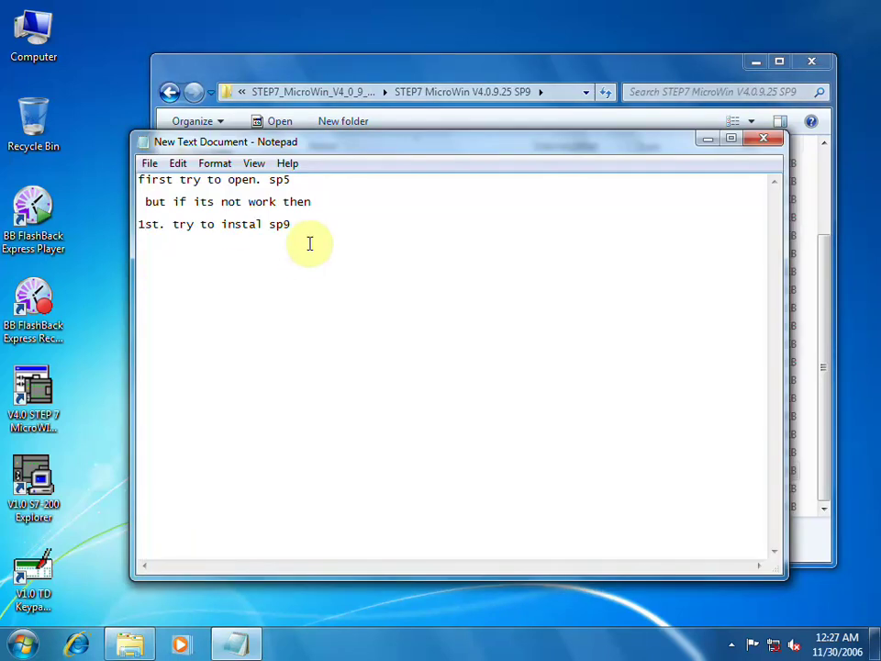
key(Return)
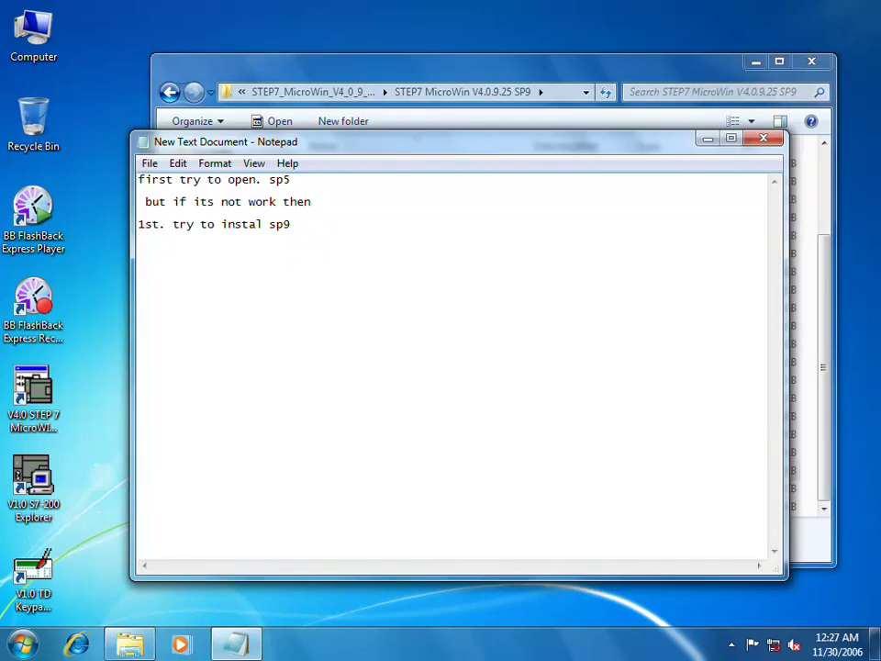
text(after this uni)
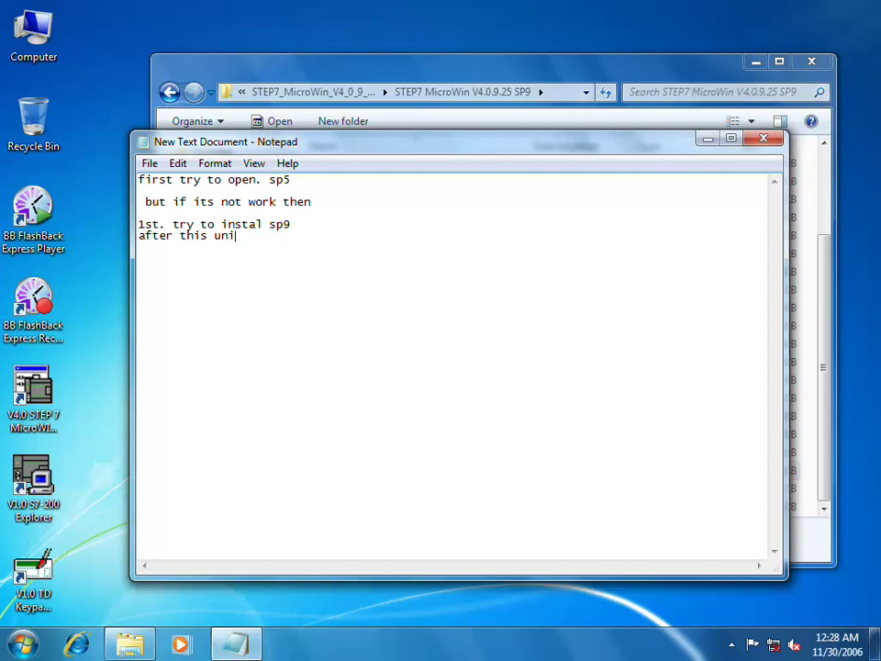
text(nstall the sp5)
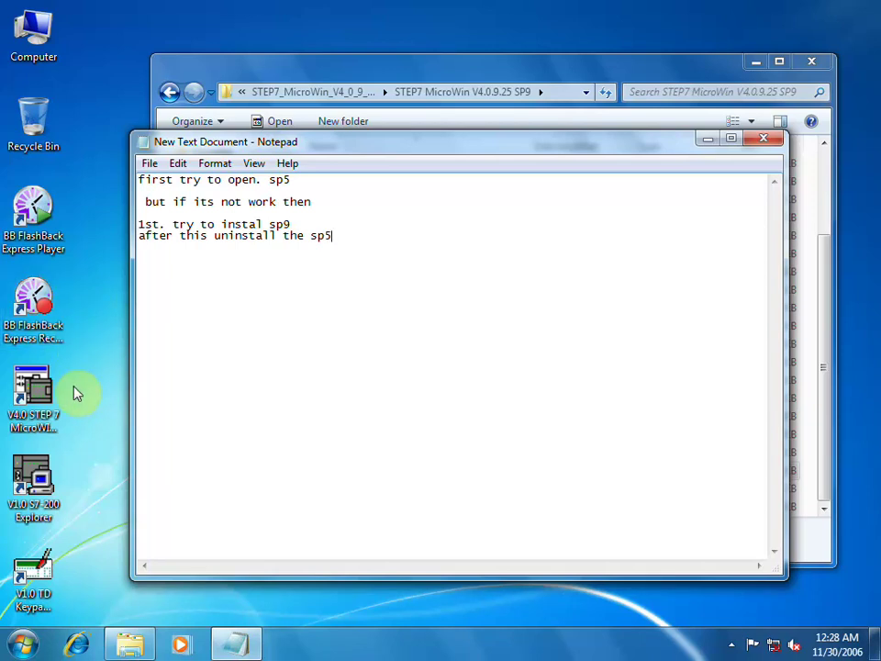
Open the Control Panel's list of installed programs and select SIMATIC STEP 7-Micro/WIN V4.0.5.08.
key(super)
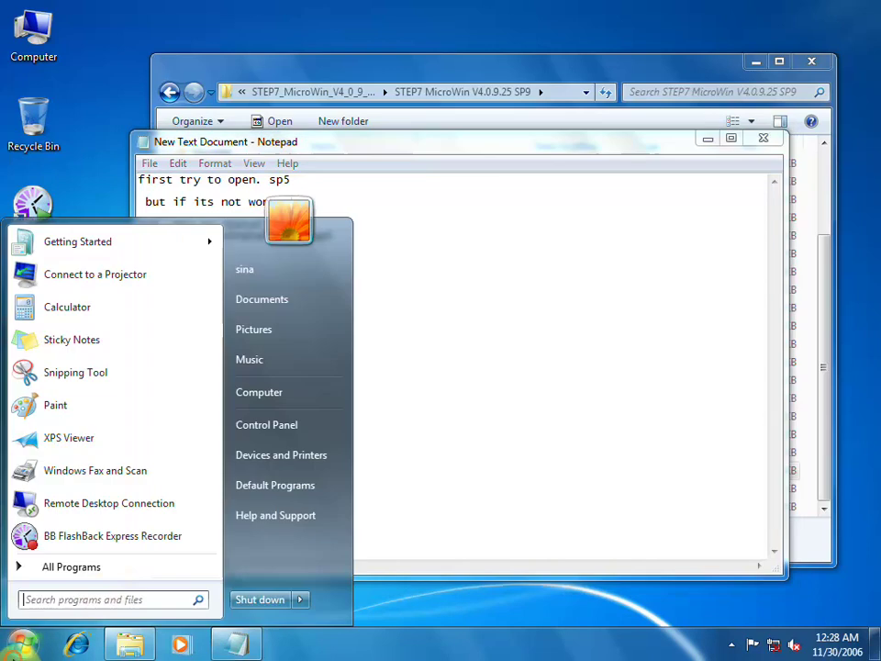
click(262, 425)
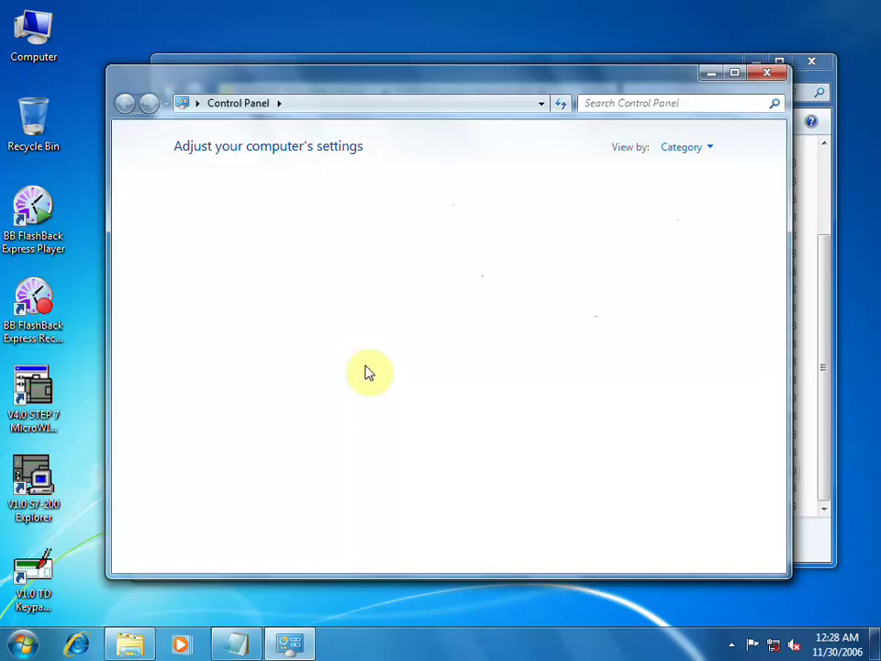
click(266, 405)
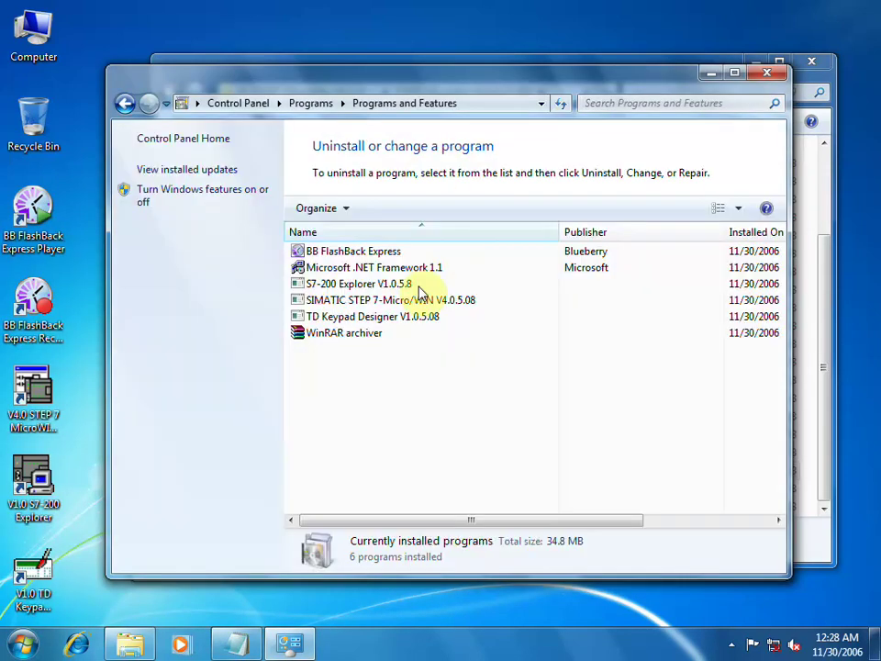
click(325, 299)
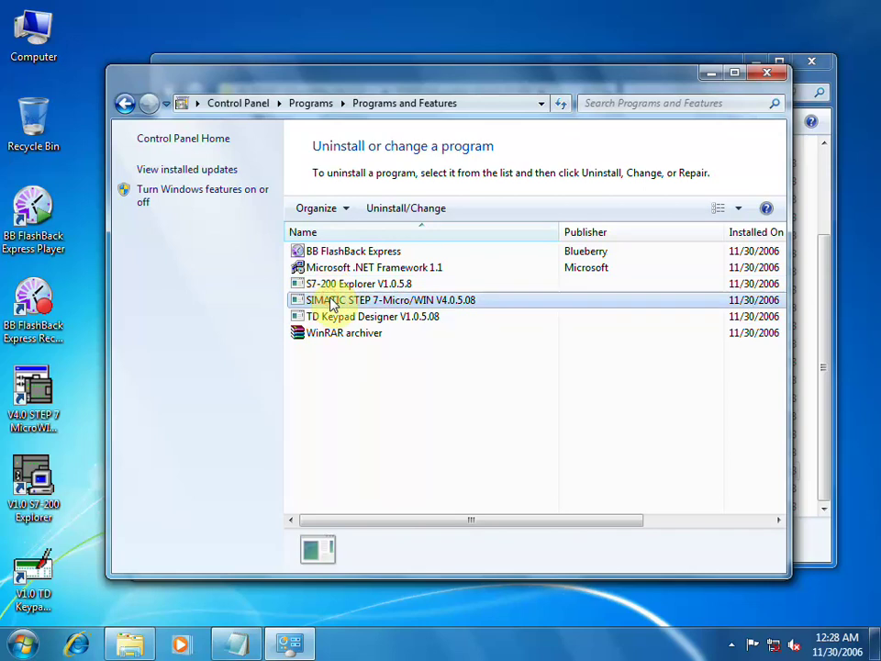
Move the Notepad window clear of the program names and add the line "uninstall only this" after a blank line.
click(235, 643)
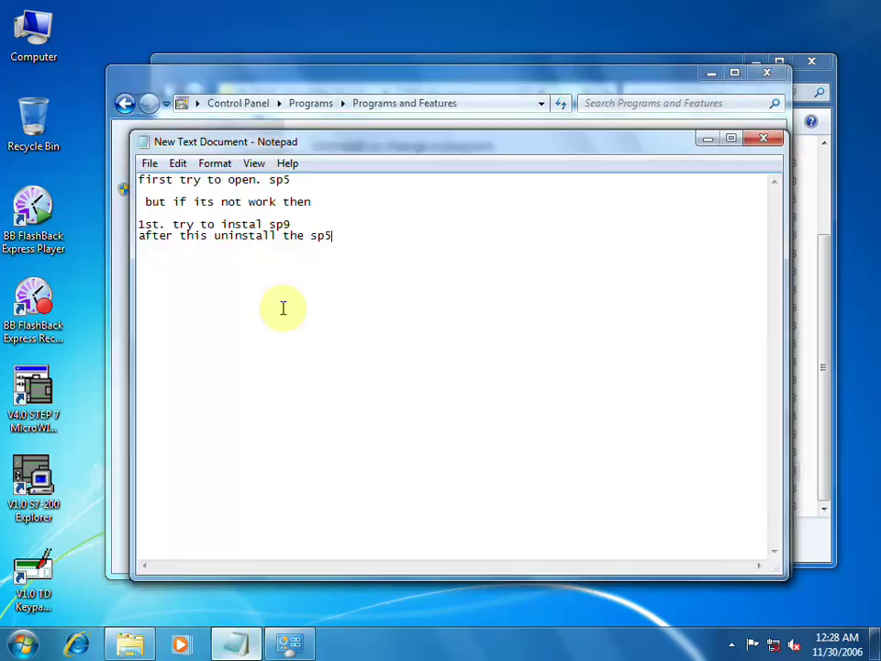
drag(132, 231, 313, 252)
drag(474, 137, 664, 168)
click(722, 251)
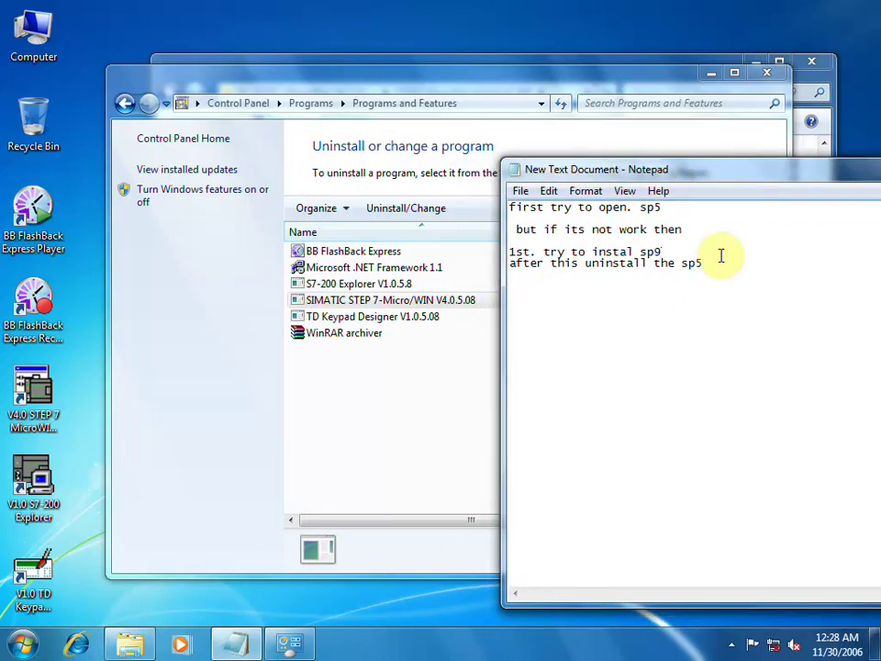
click(723, 259)
key(Return)
key(Return)
text(u)
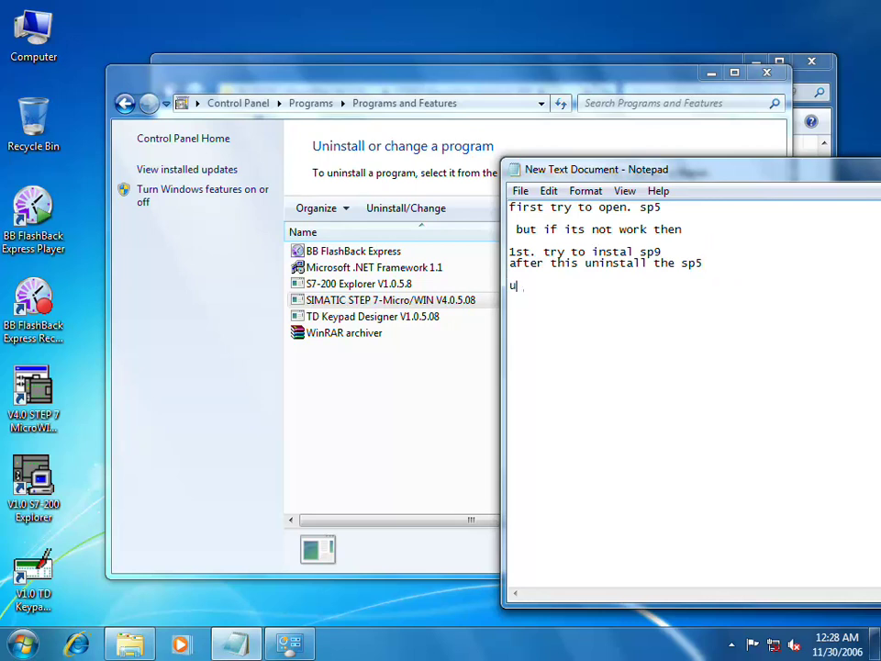
text(ninstall only this)
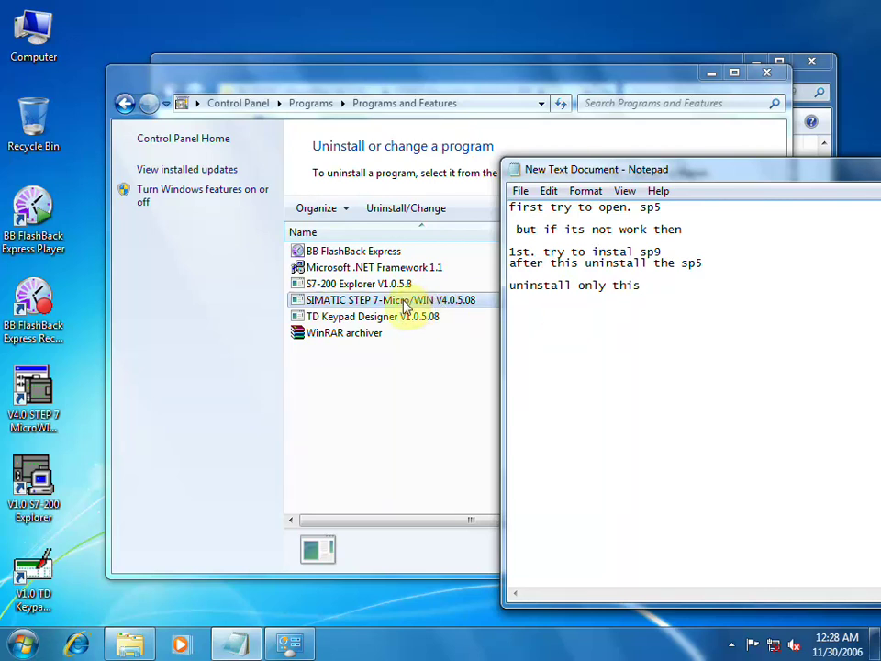
Uninstall SIMATIC STEP 7-Micro/WIN V4.0.5.08 with all its components, dismissing the error messages and finishing the wizard.
click(431, 306)
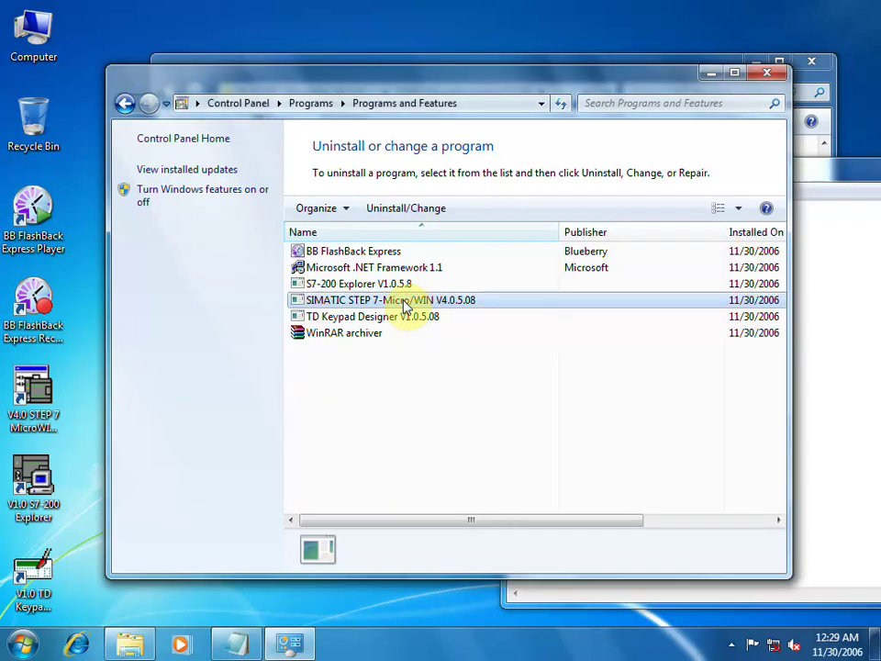
click(404, 211)
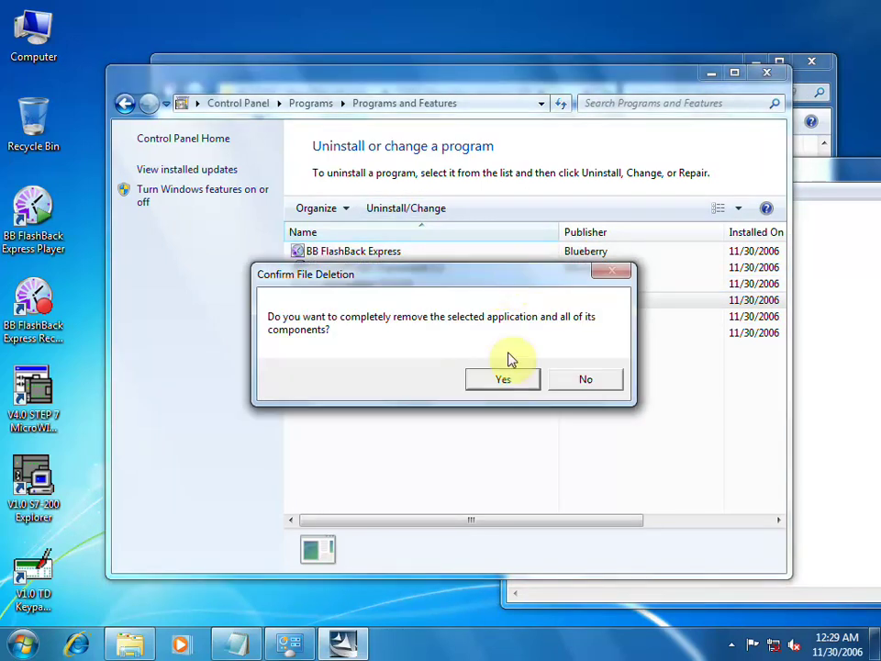
click(508, 384)
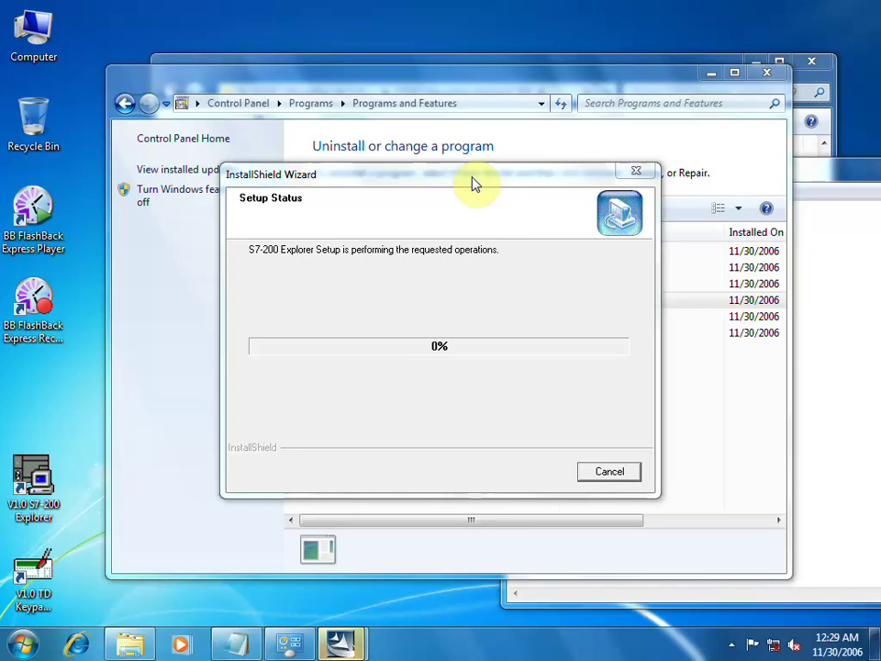
mouse_move(340, 647)
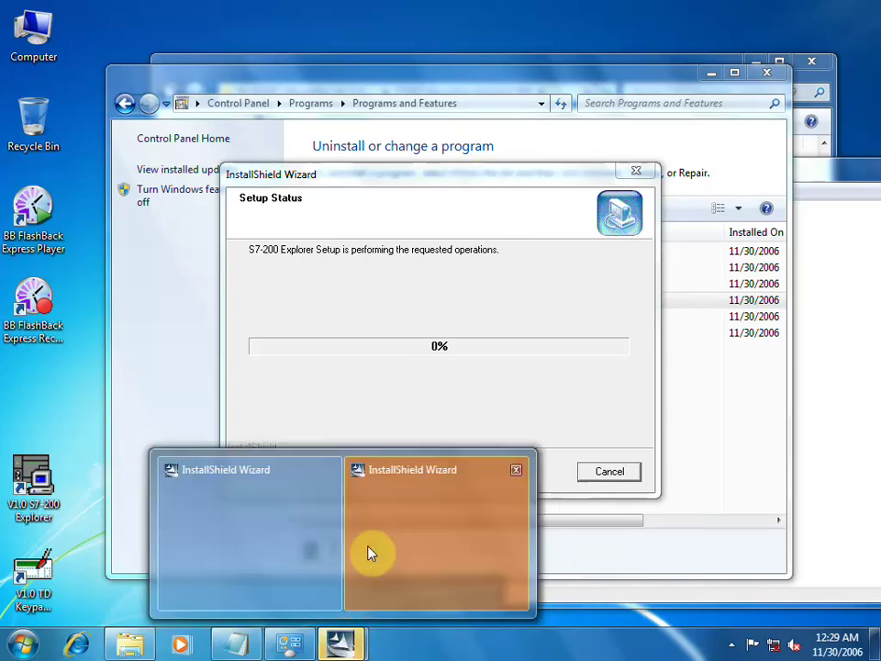
click(370, 549)
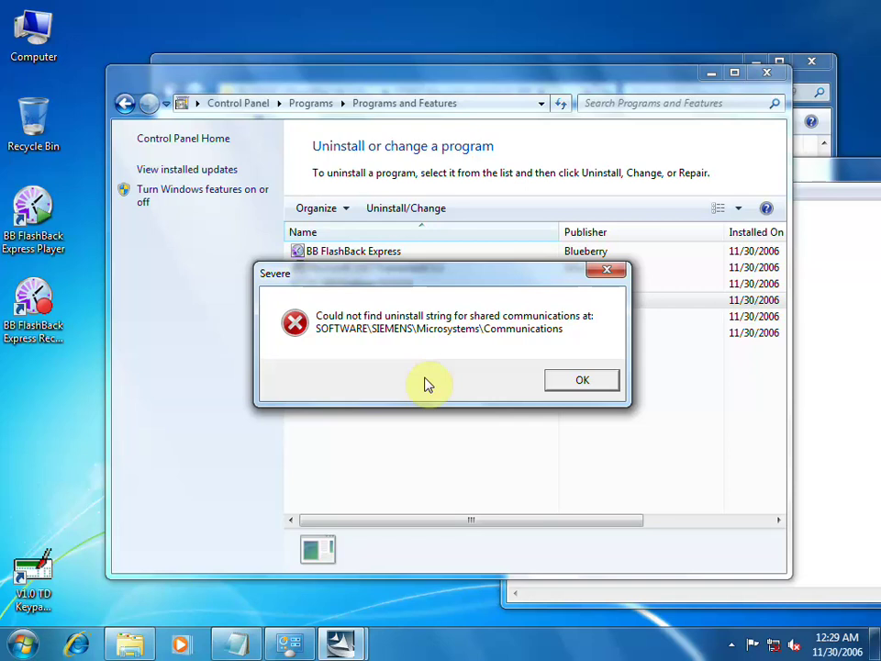
click(561, 380)
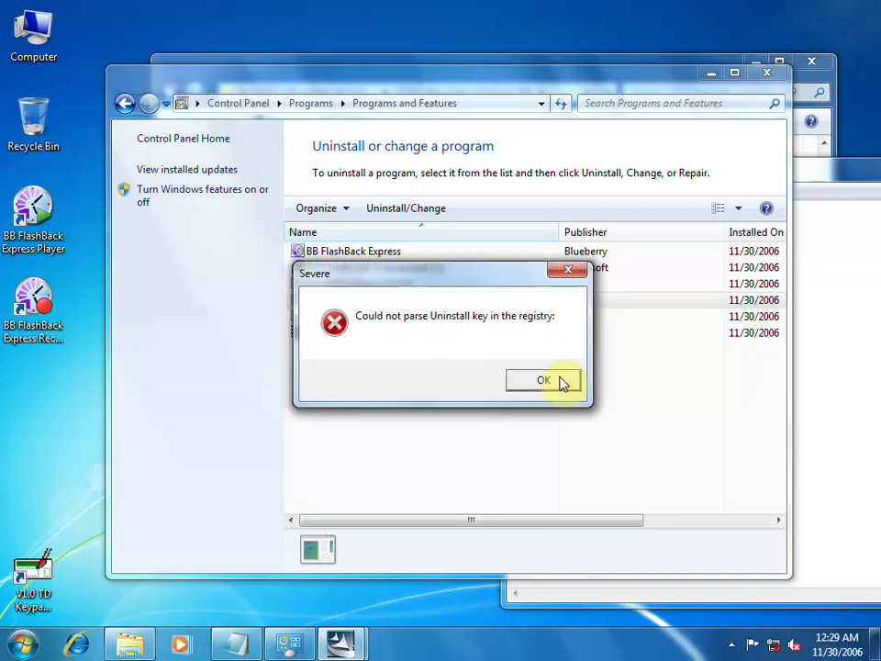
click(561, 381)
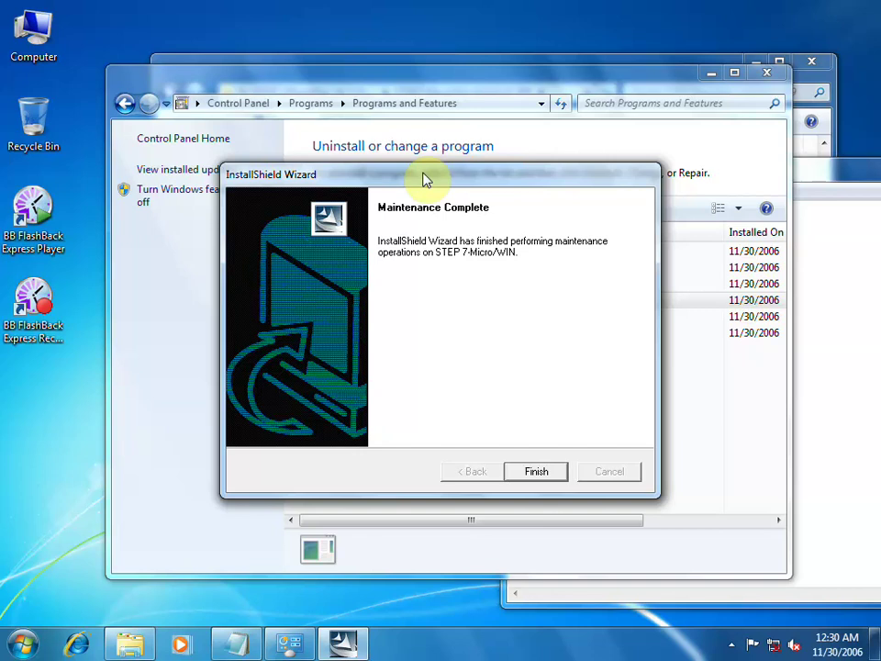
click(540, 472)
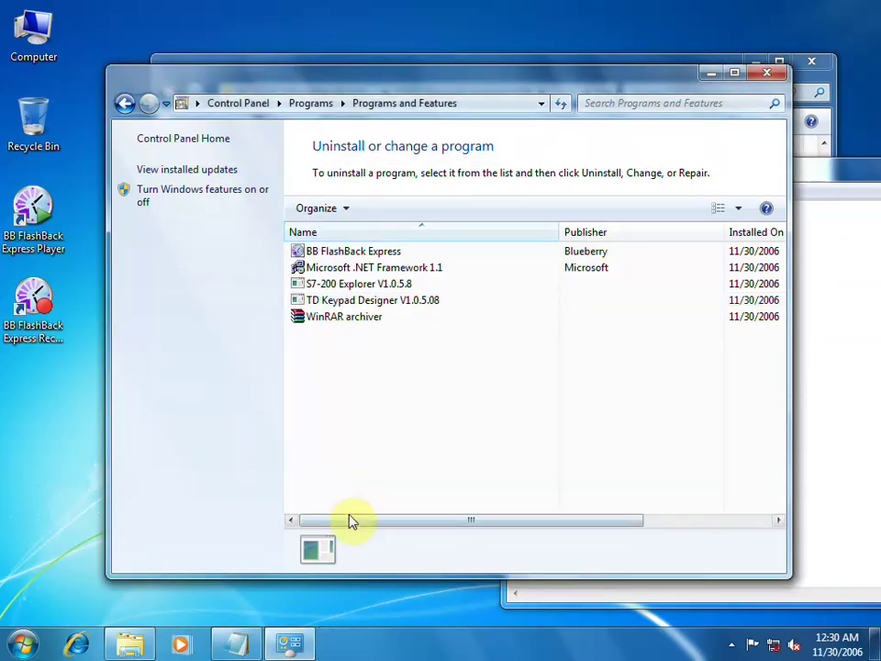
Add the line "now agan inatall the sp9" to the Notepad note, after a blank line.
click(804, 340)
key(Return)
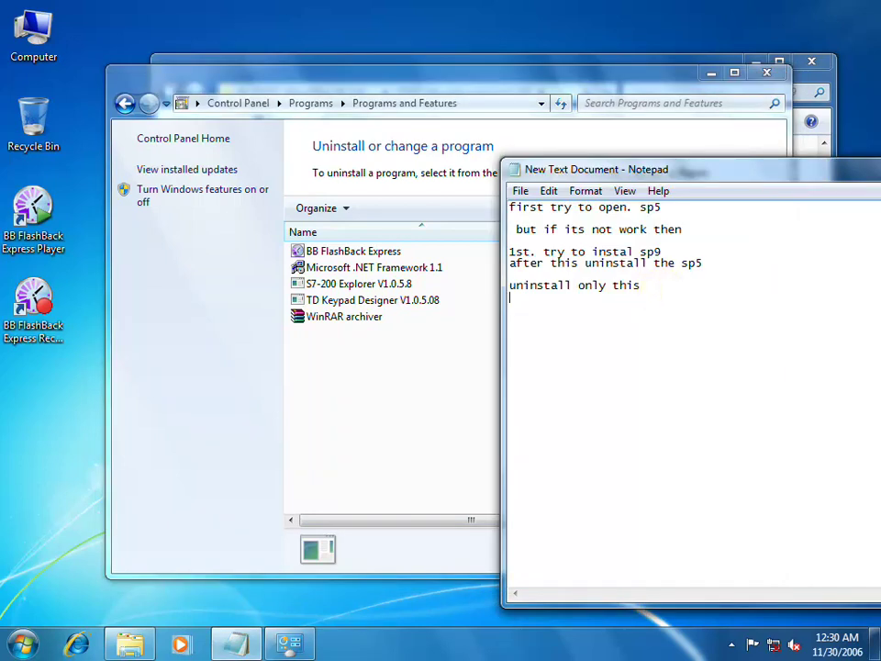
text(now agan in)
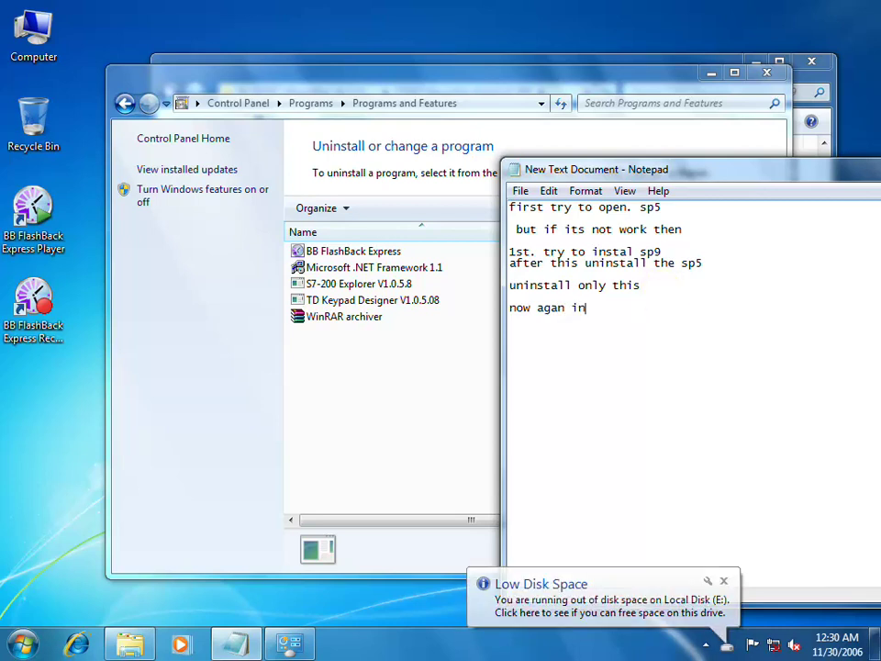
text(ata)
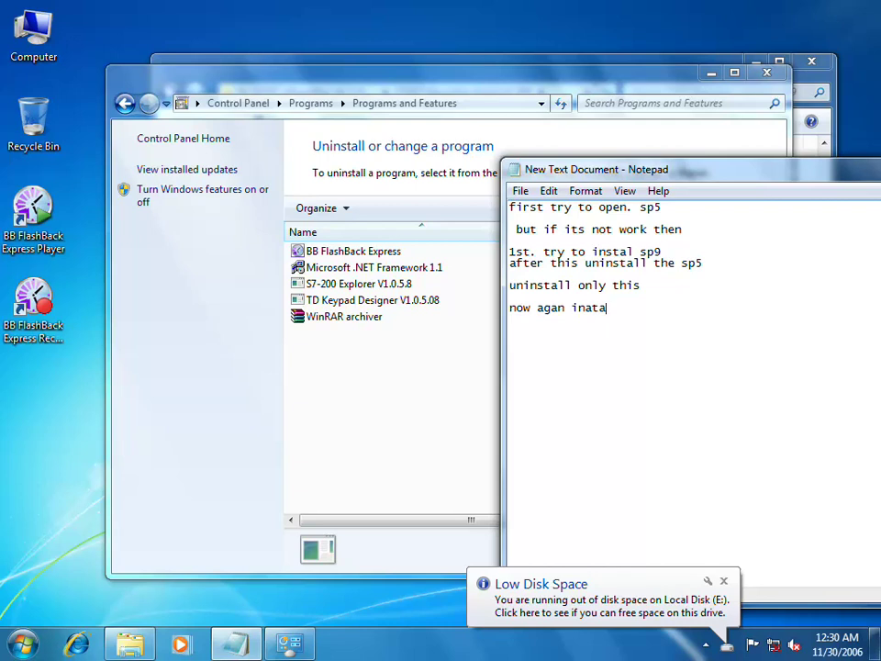
text(ll the )
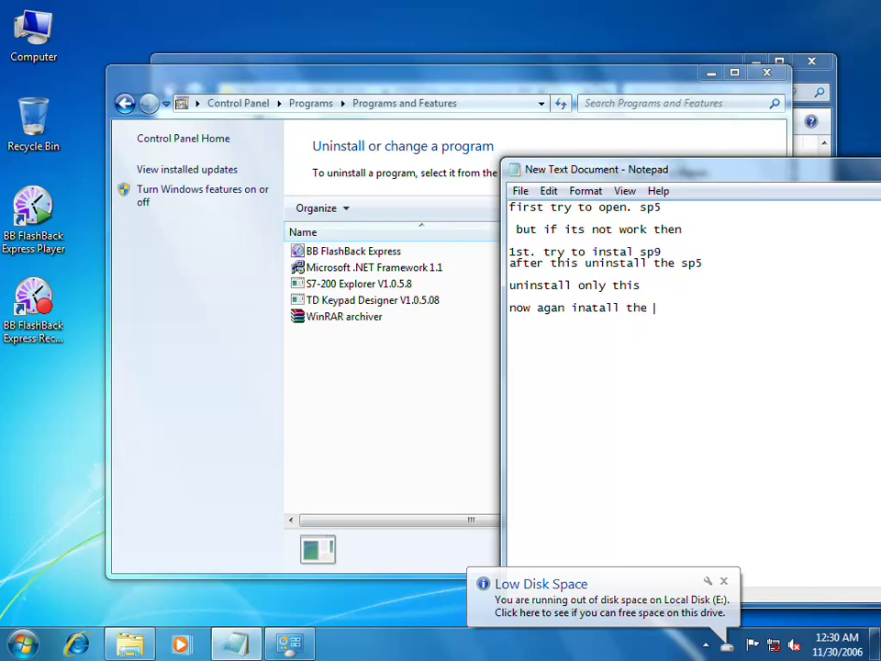
text(sp9)
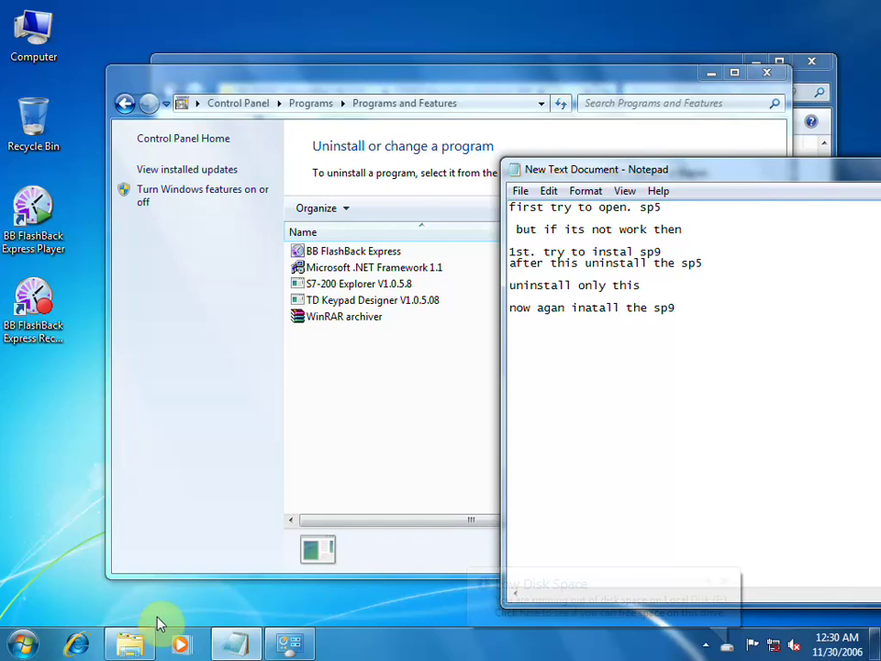
Switch to the SP9 installer's Explorer window and go up to the inner Step_7 folder containing the installer archives.
click(143, 642)
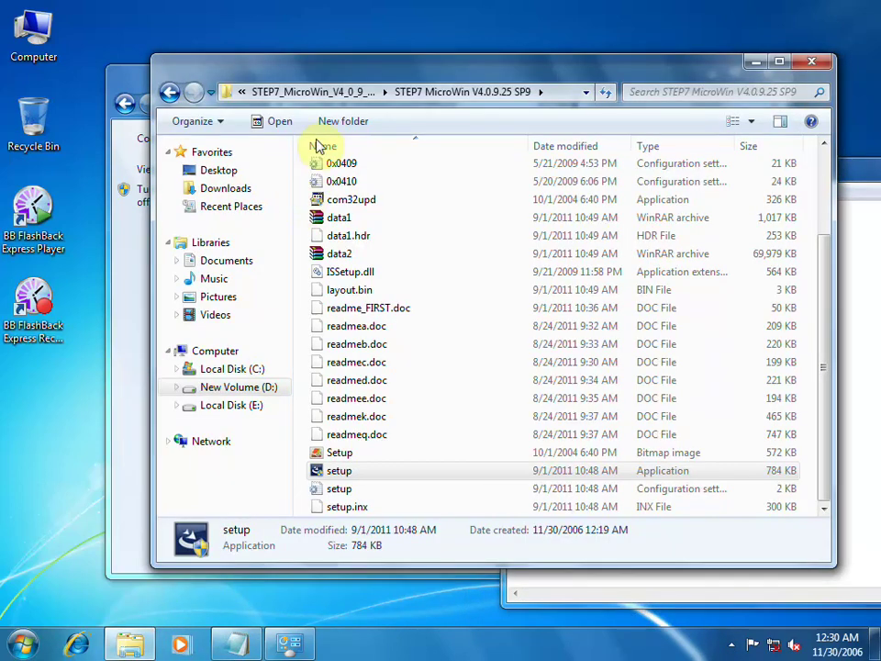
click(342, 91)
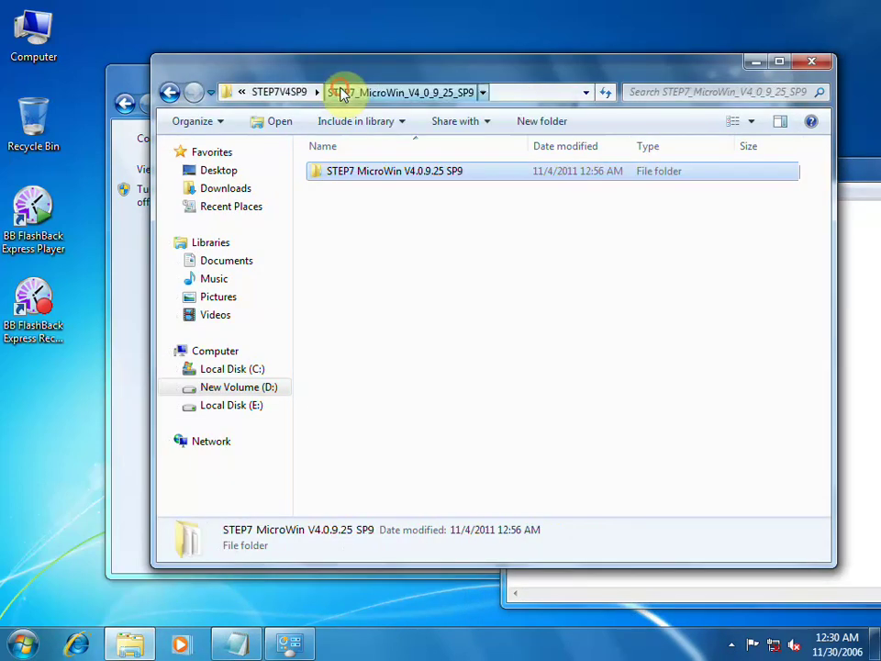
click(293, 92)
click(290, 92)
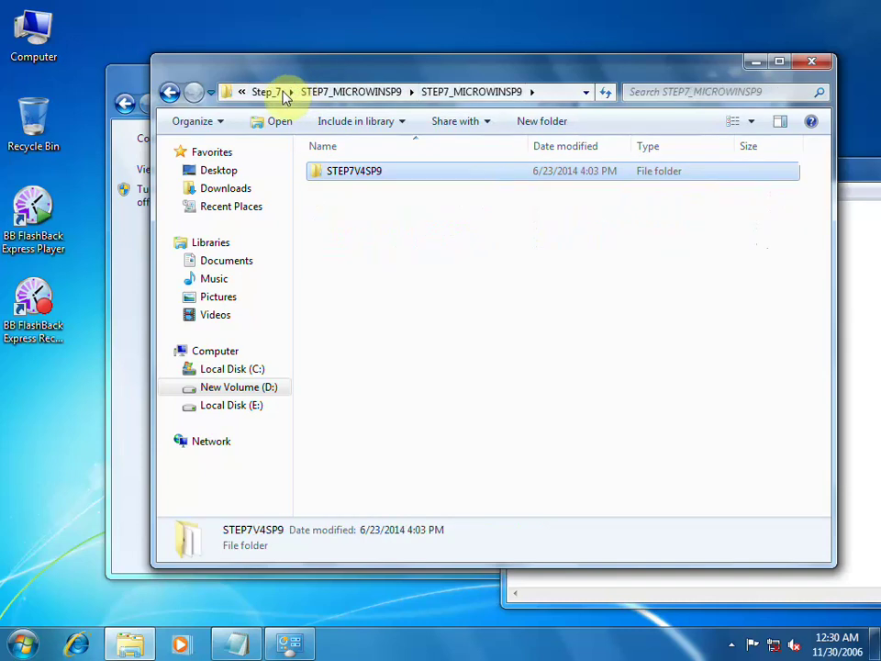
click(358, 92)
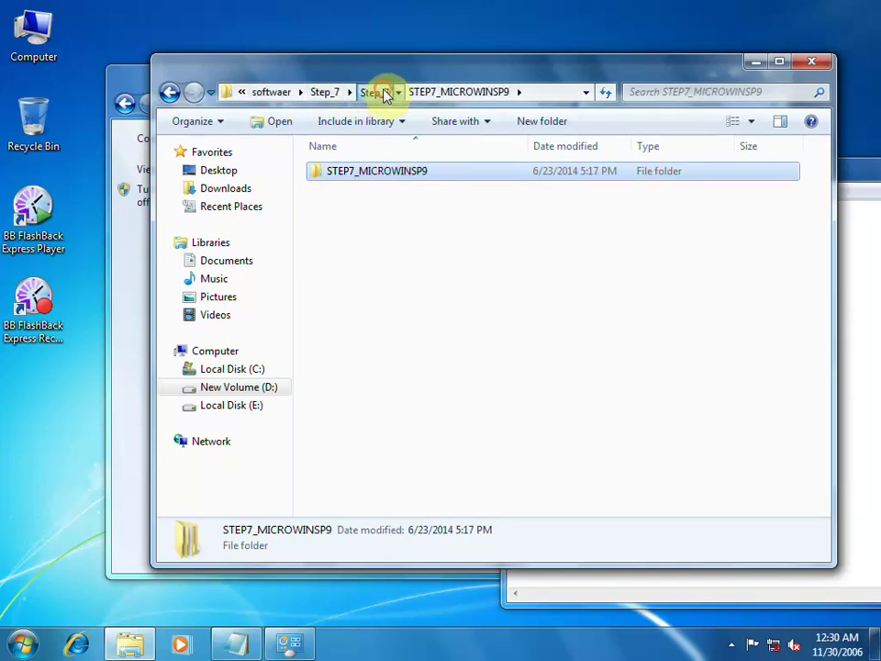
click(382, 93)
Open the STEP7 MicroWin V4.0.9.25 SP9 folder through the nested STEP7_MICROWINSP9 and STEP7V4SP9 folders.
click(377, 197)
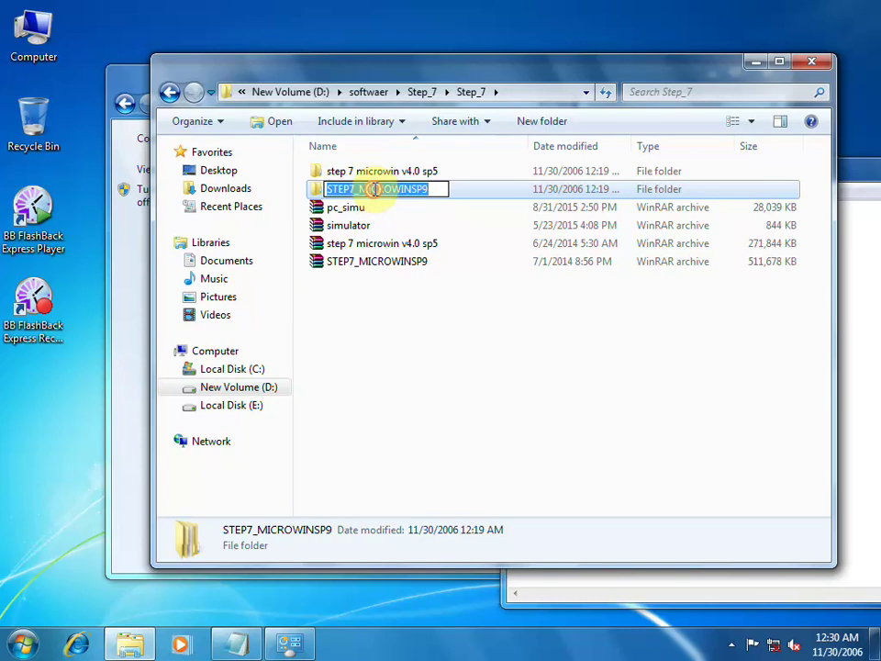
double_click(317, 186)
double_click(341, 174)
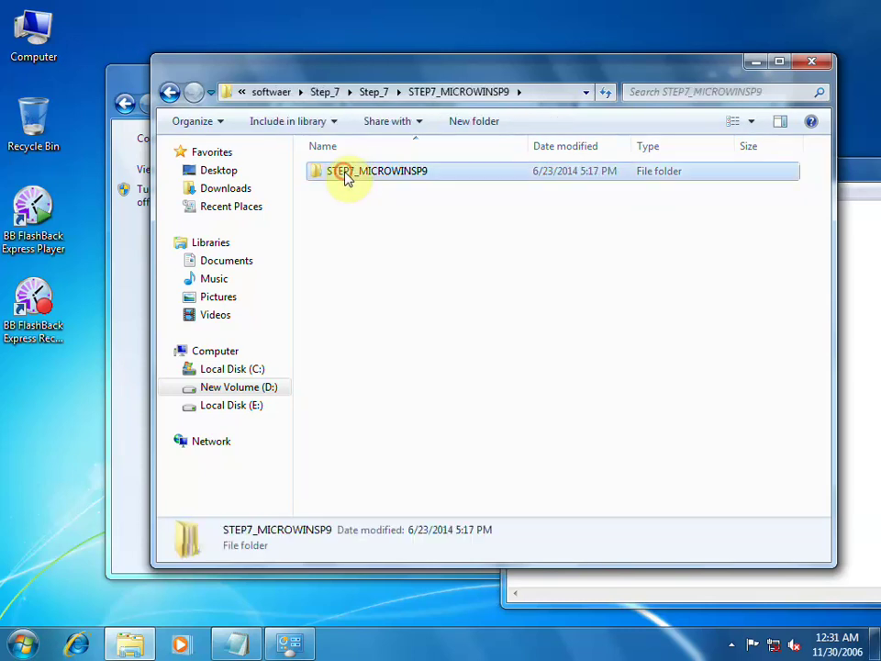
double_click(344, 174)
double_click(358, 194)
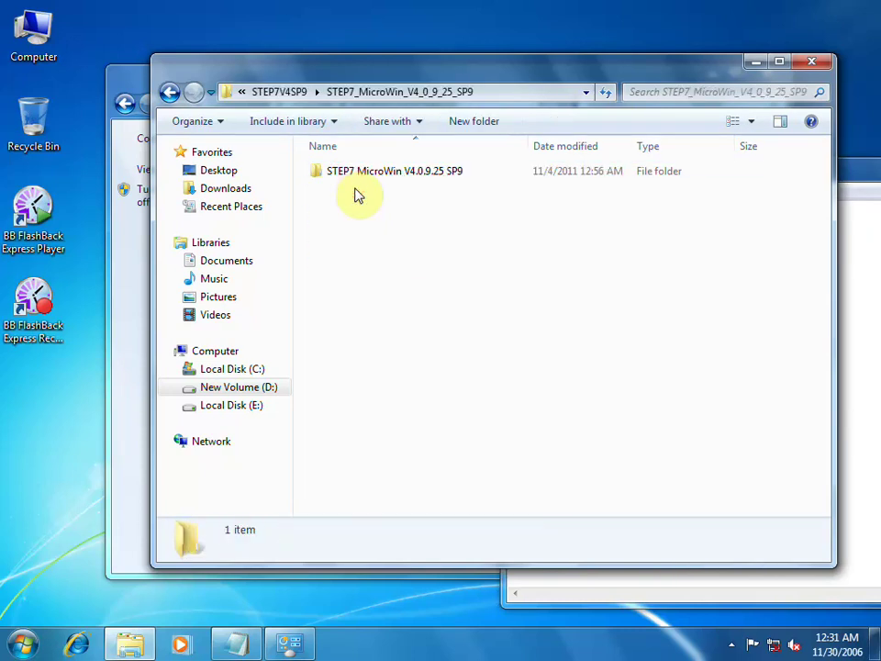
double_click(363, 173)
scroll(360, 276, down, 3)
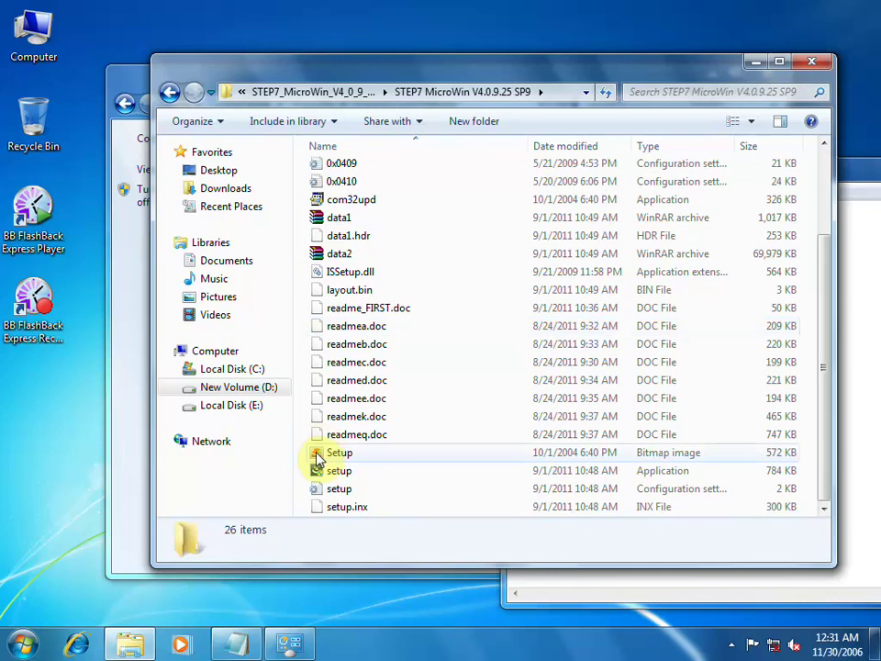
Run the setup application for STEP 7-Micro/WIN V4.0.9.25, accept the license agreement and start the installation.
click(332, 473)
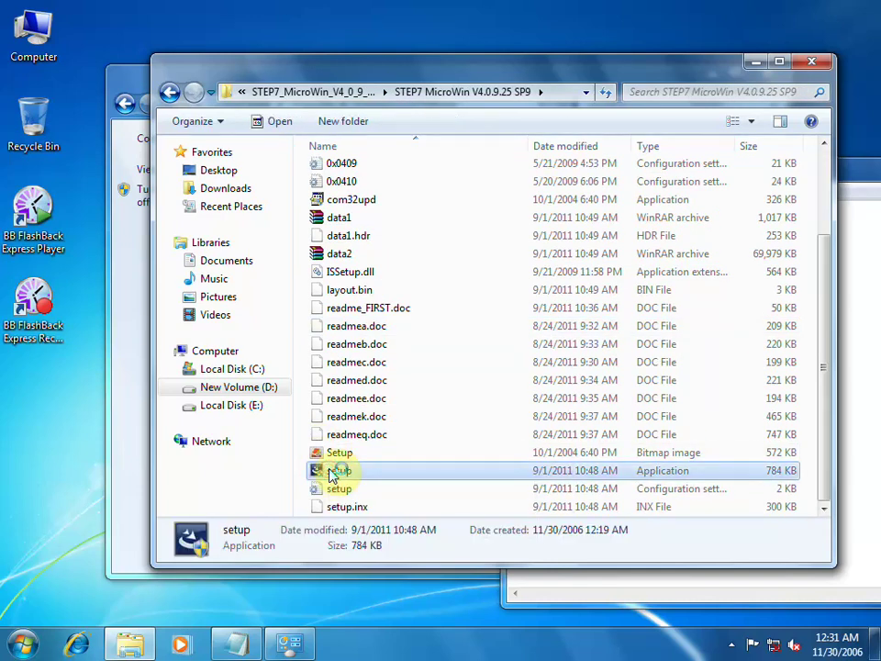
double_click(332, 473)
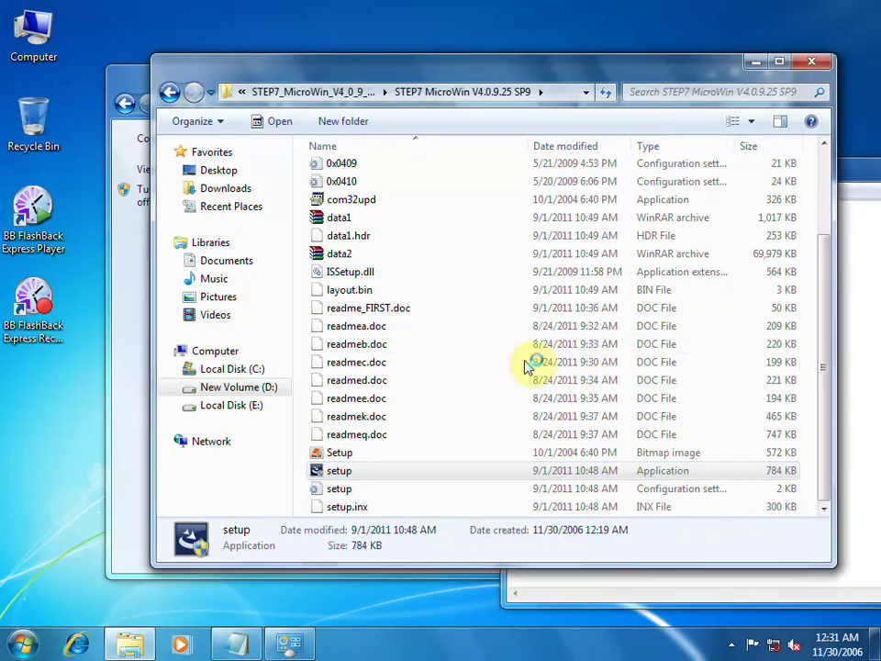
click(555, 473)
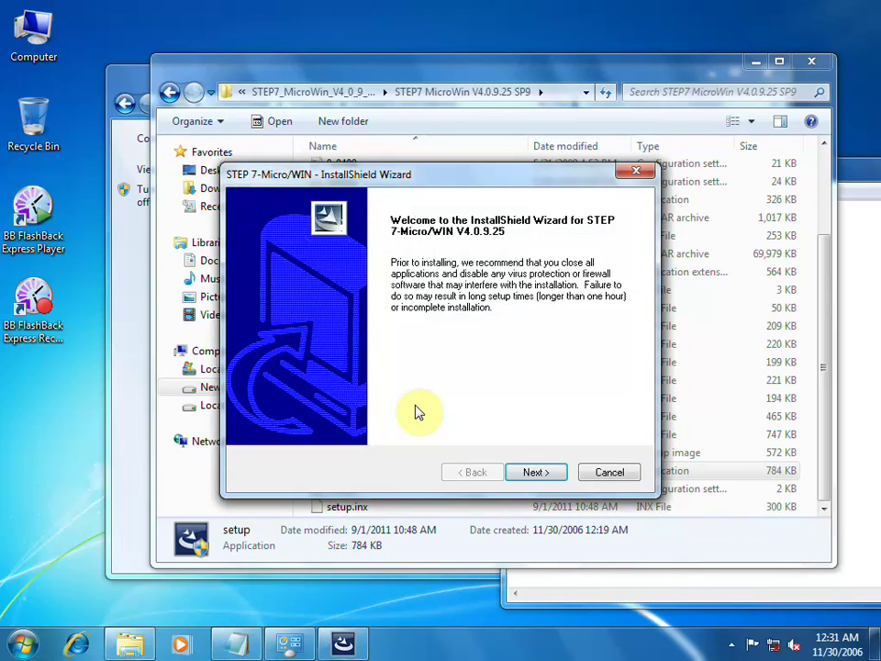
click(529, 473)
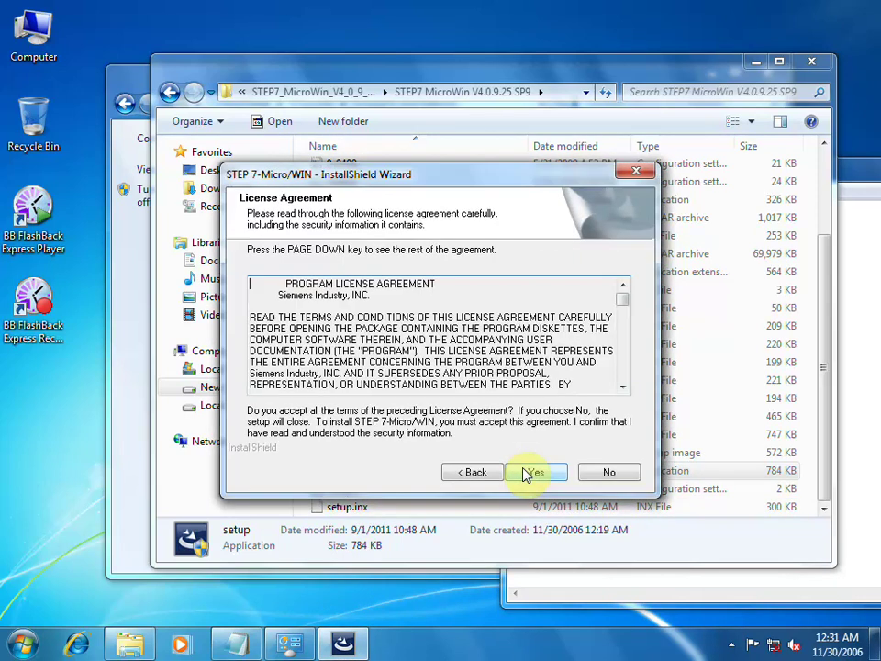
click(529, 473)
click(529, 473)
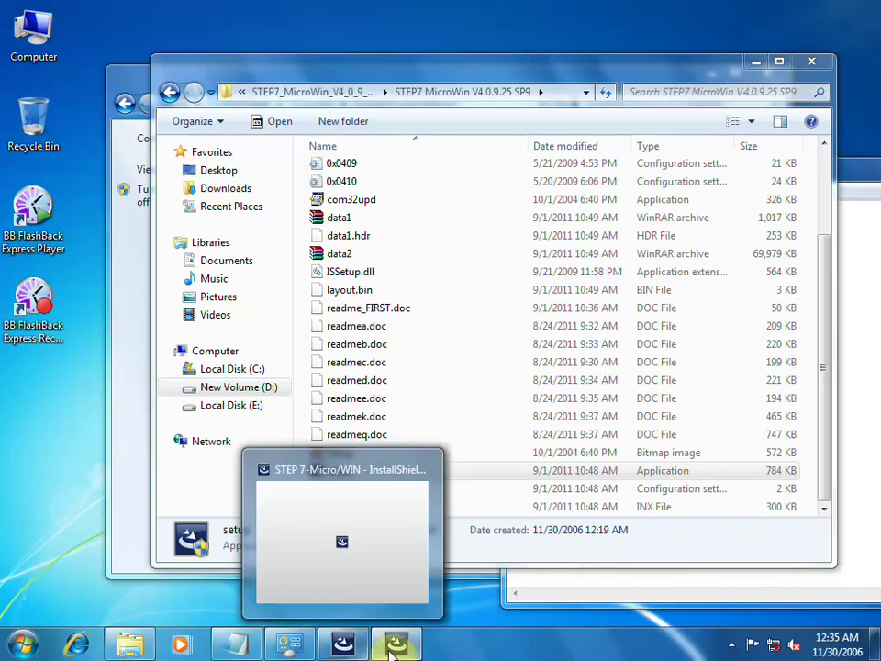
Minimize the Explorer, Notepad and Programs and Features windows to clear the desktop while the installation runs.
mouse_move(356, 650)
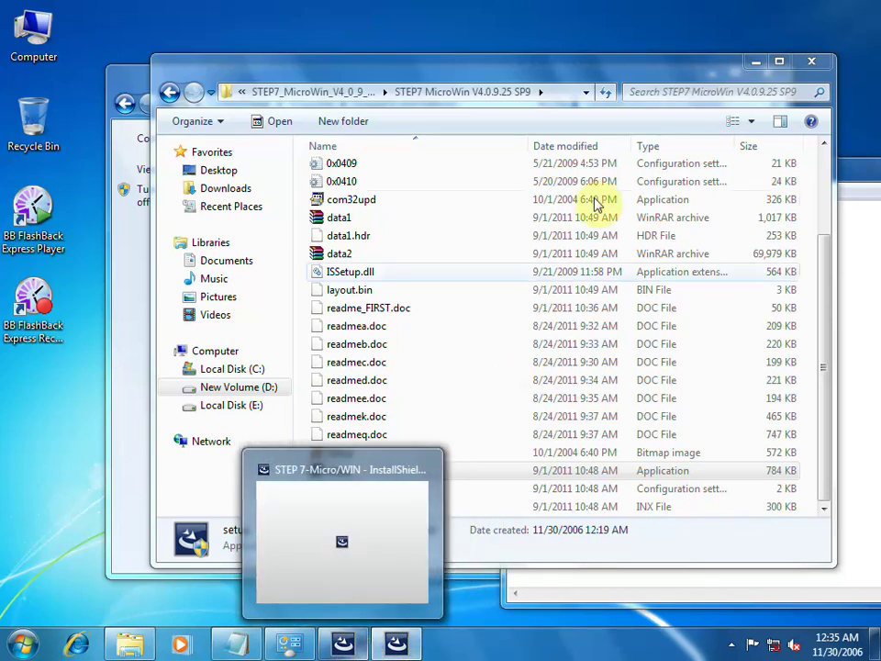
click(749, 63)
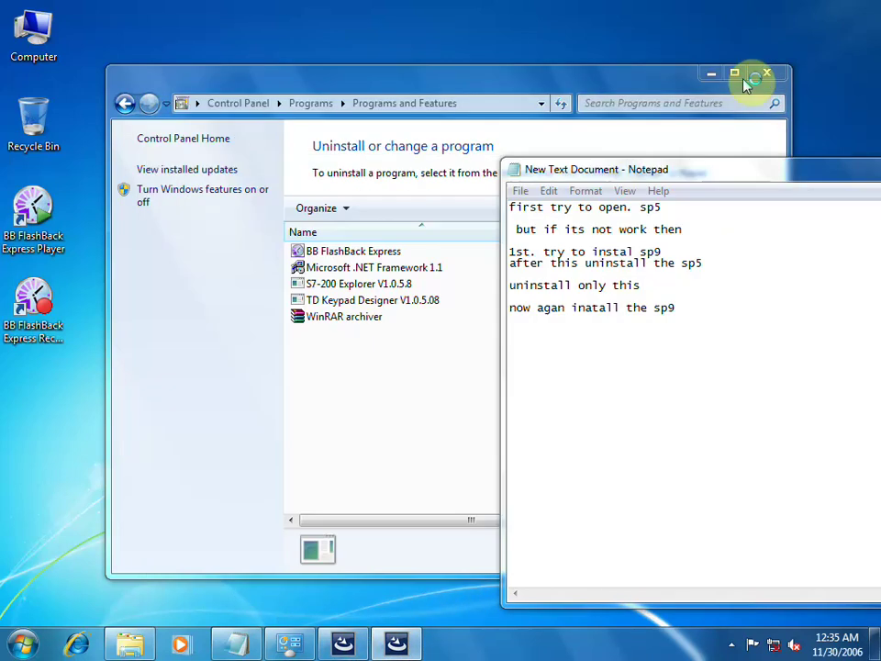
drag(811, 176, 618, 106)
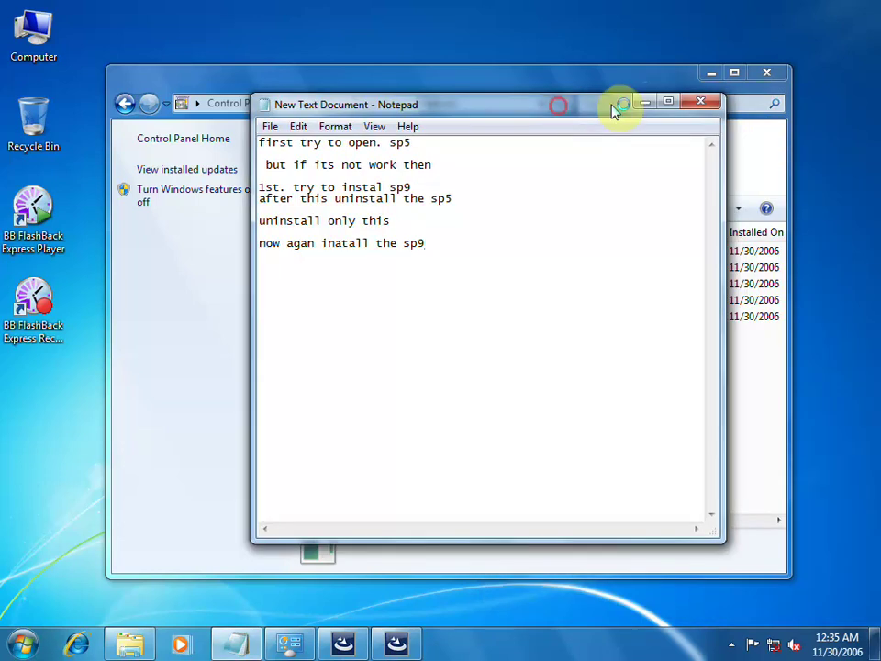
click(646, 104)
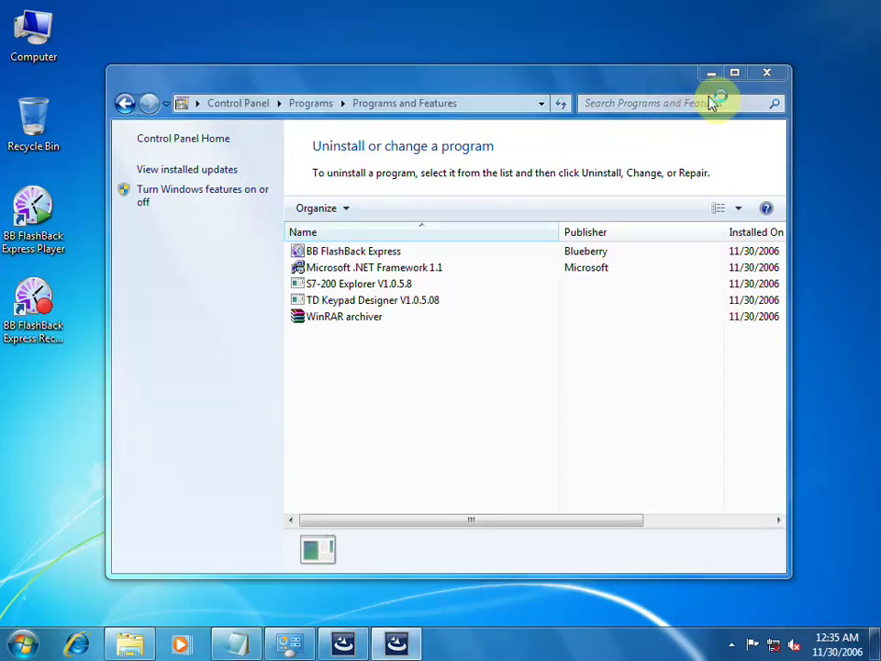
click(707, 73)
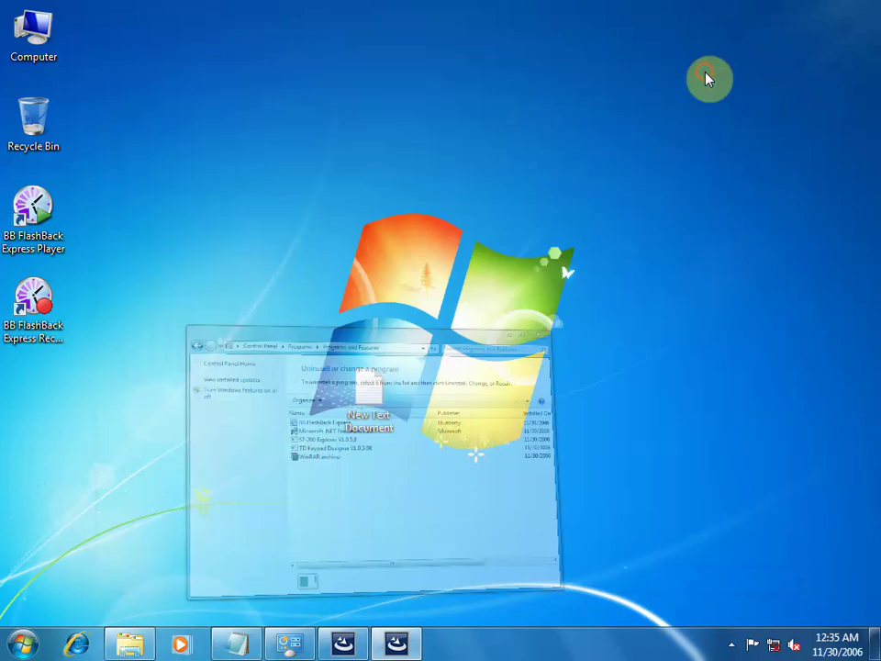
Close the minimized Programs and Features window and the Notepad note.
right_click(289, 643)
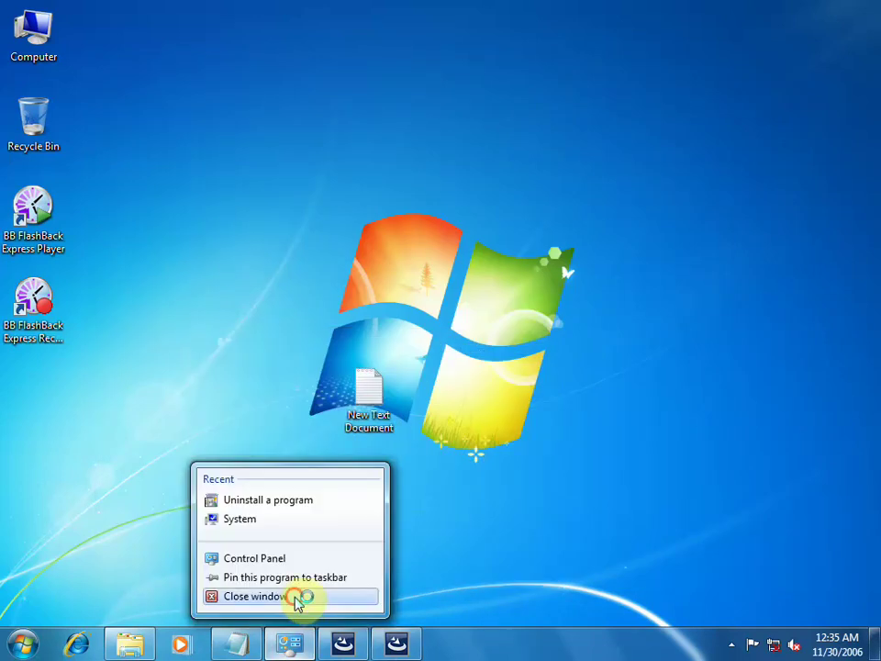
click(296, 601)
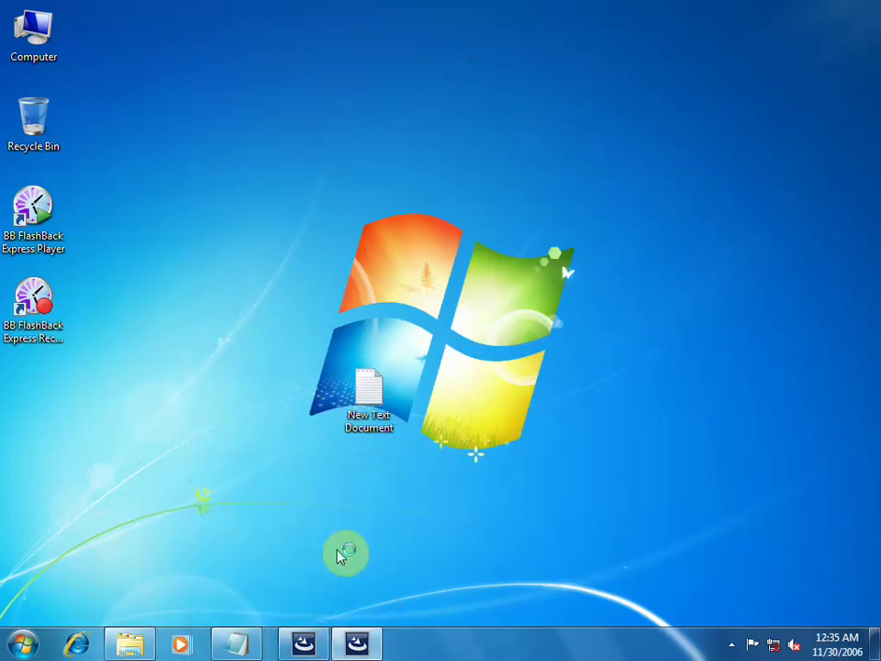
right_click(244, 639)
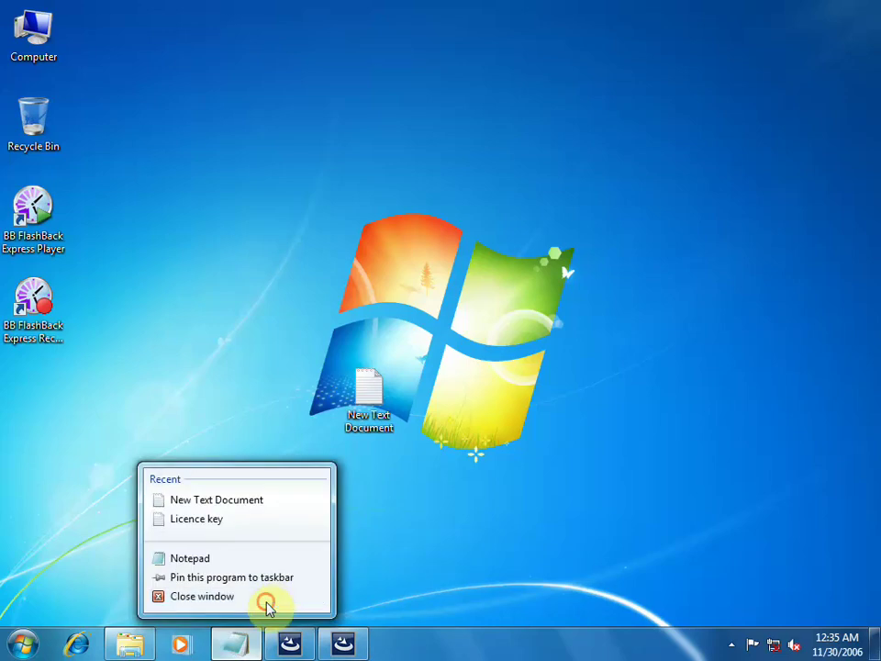
click(266, 600)
click(463, 335)
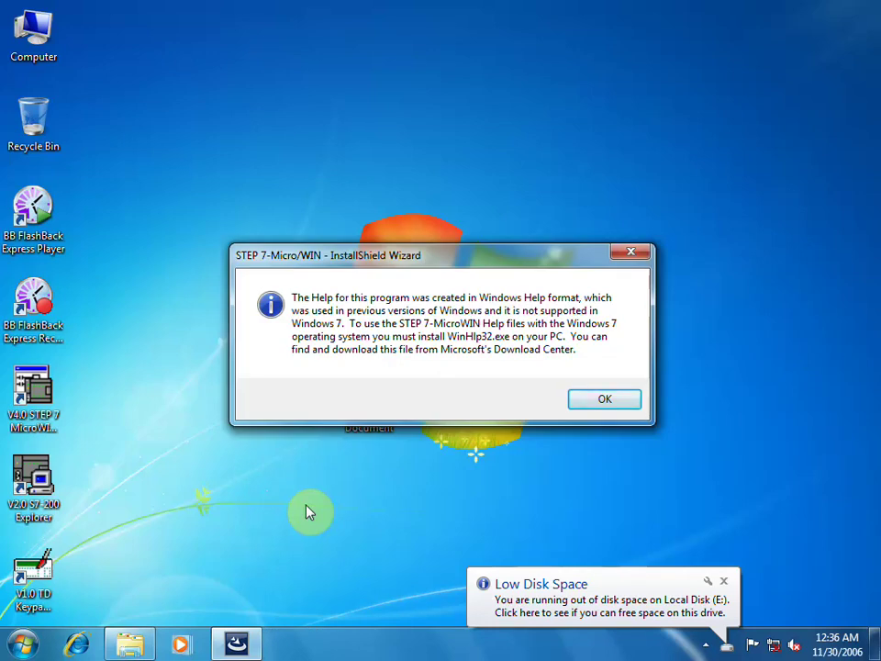
Acknowledge the Windows Help notice, finish the STEP 7-Micro/WIN setup wizard and close the Read Me document.
click(610, 401)
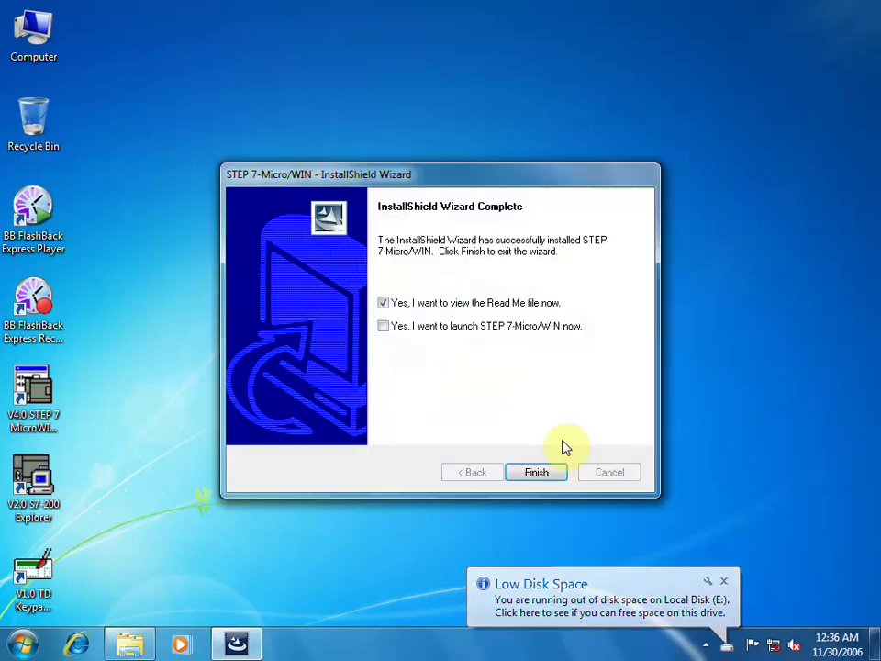
click(550, 477)
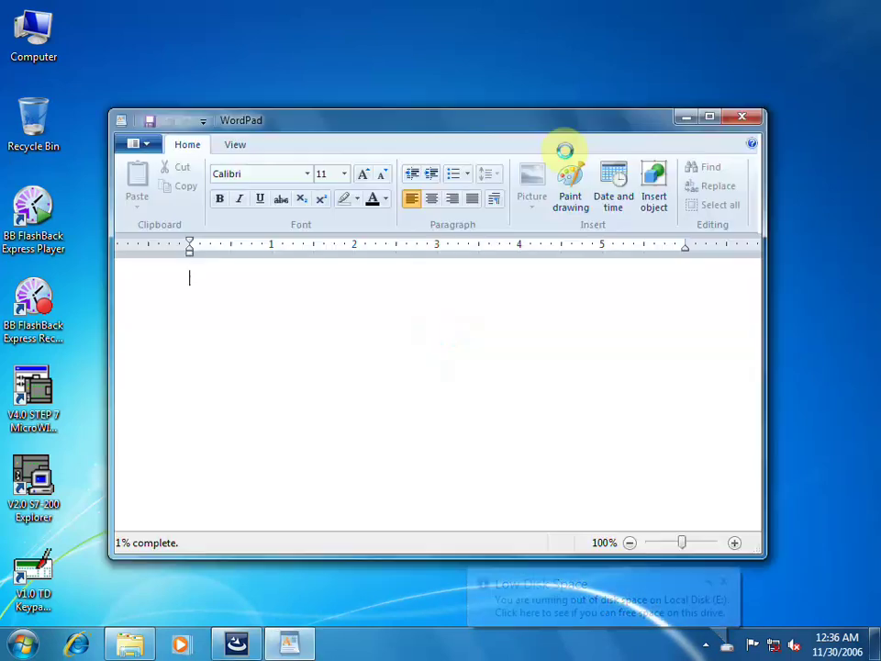
click(742, 118)
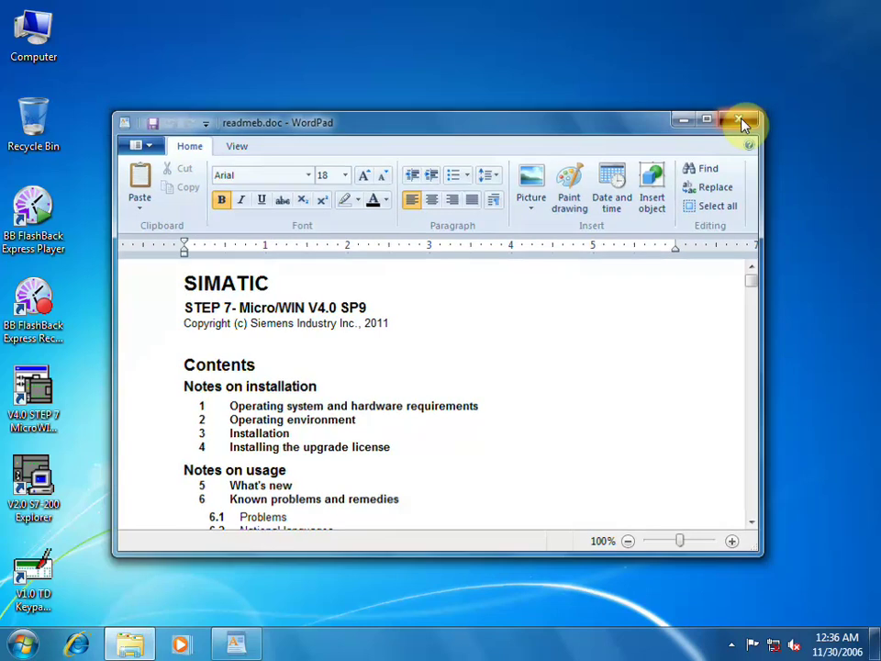
Launch V4.0 STEP 7 MicroWIN from the desktop to check that it opens, and minimize its window.
click(36, 385)
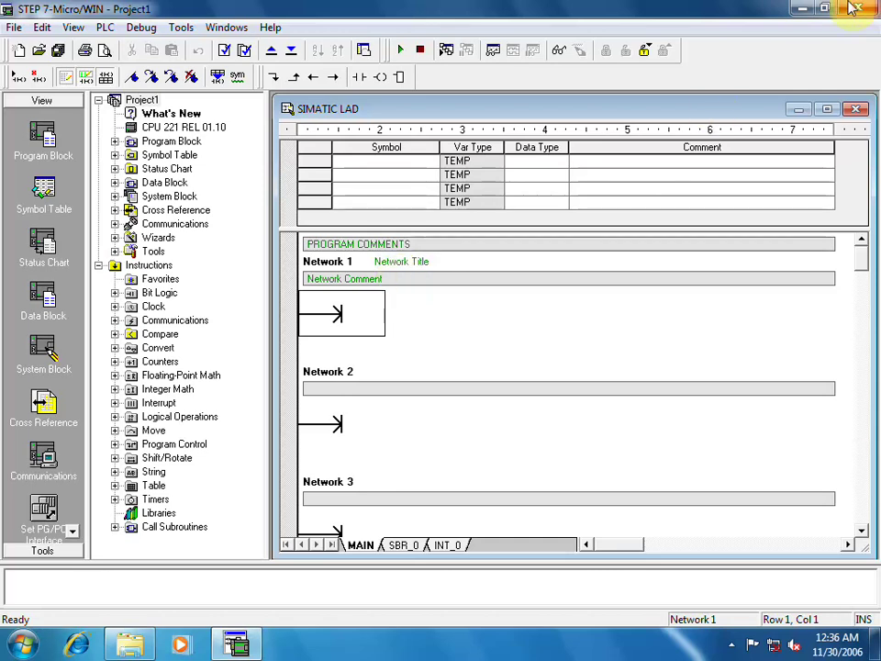
click(805, 9)
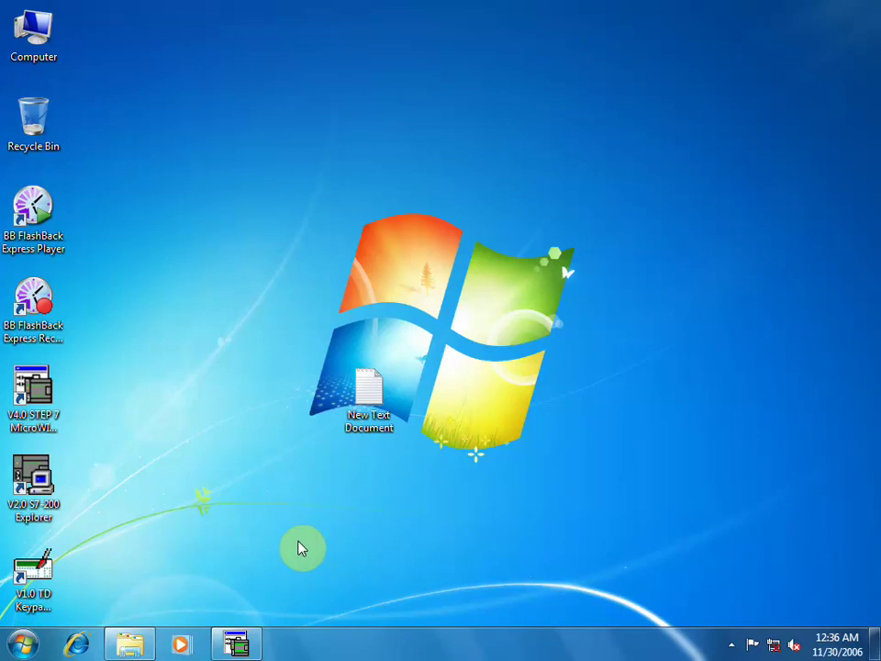
Return to the inner Step_7 folder and delete the extracted step 7 microwin v4.0 sp5 and STEP7_MICROWINSP9 folders.
click(130, 644)
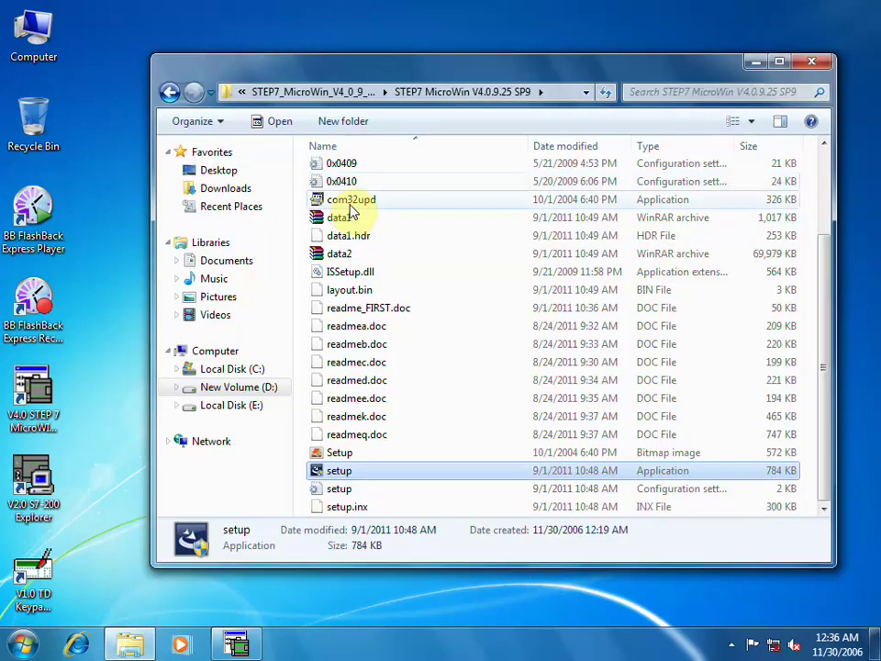
click(265, 92)
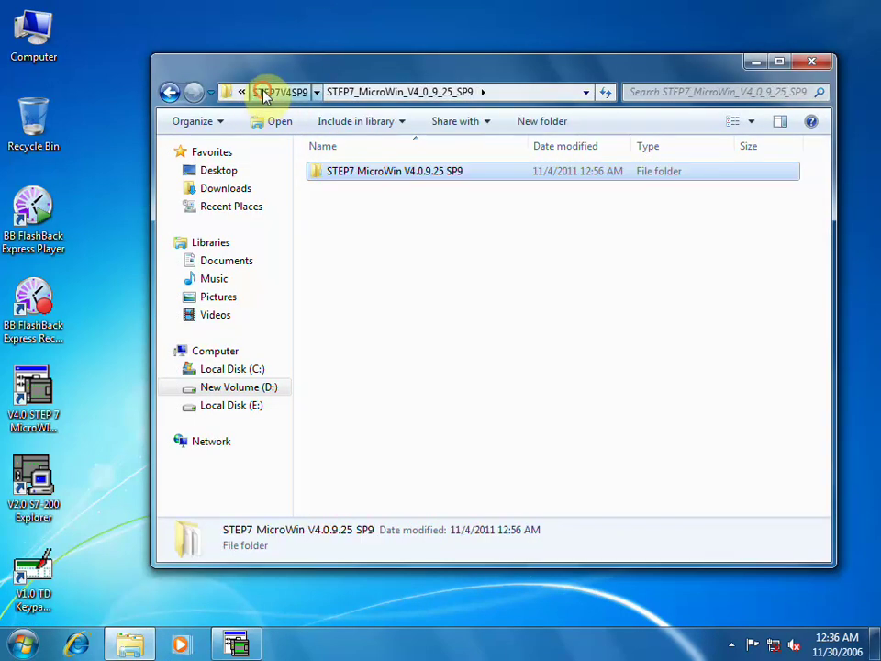
click(257, 92)
click(264, 91)
click(264, 92)
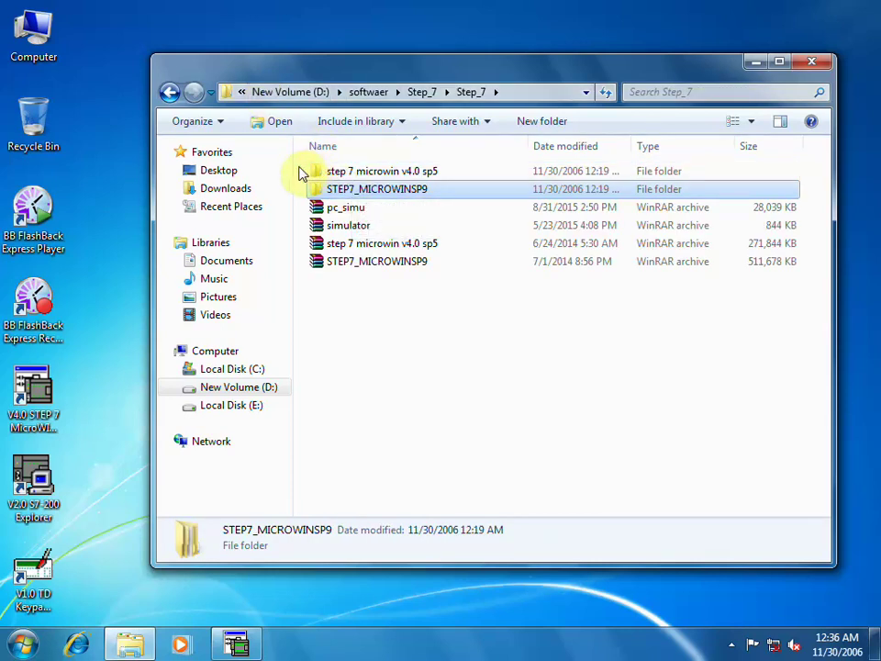
drag(299, 166, 370, 204)
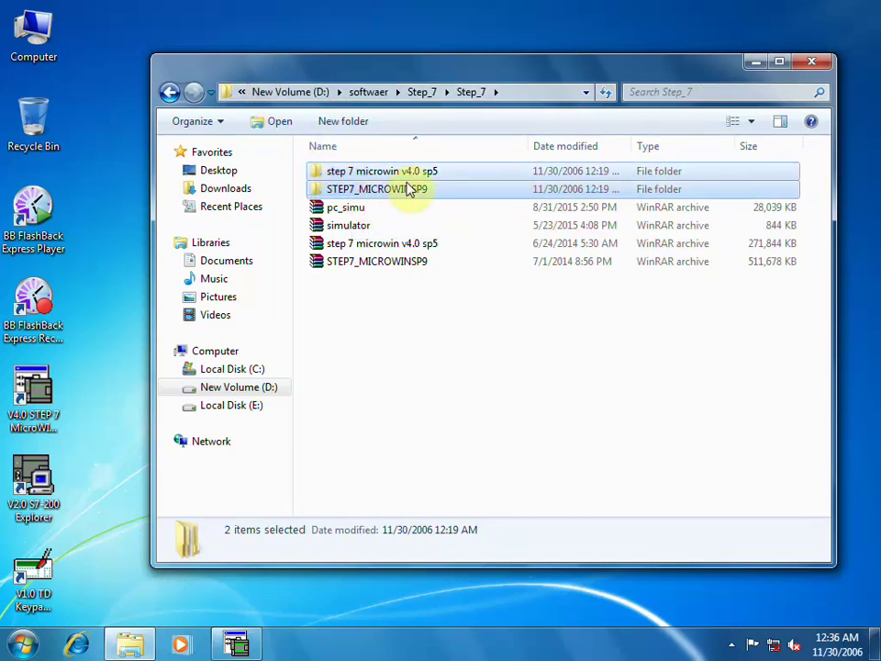
right_click(407, 189)
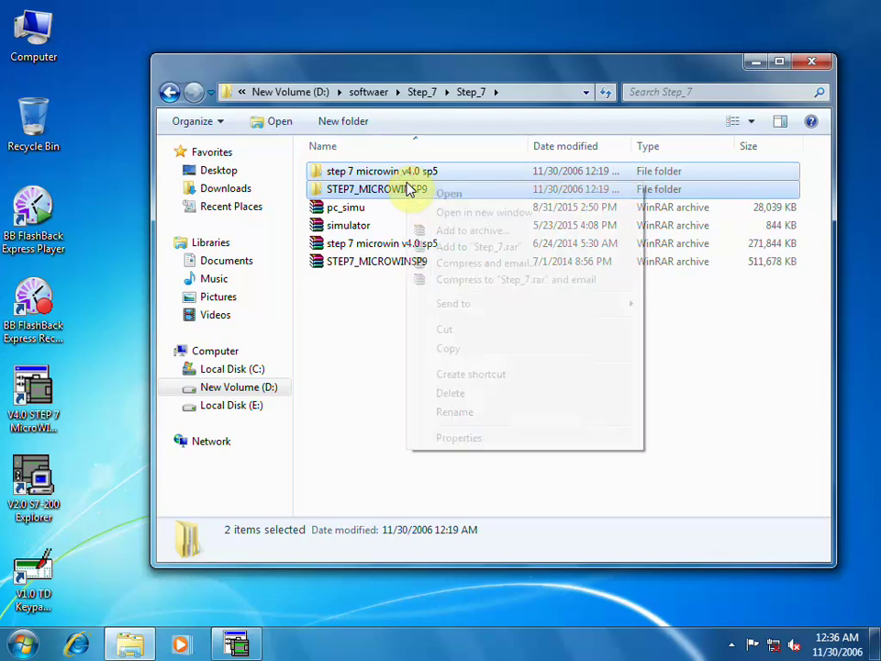
click(478, 395)
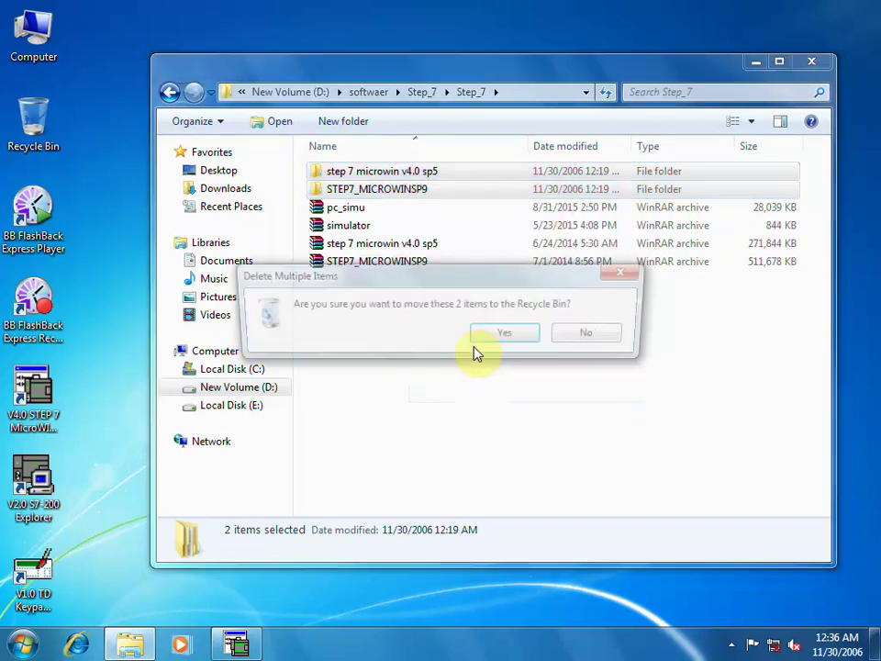
click(497, 338)
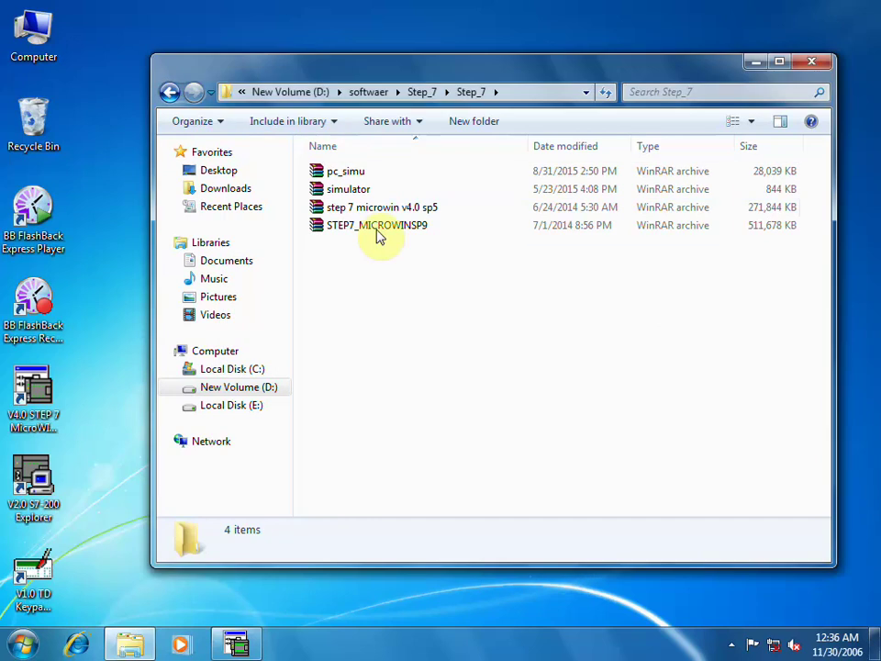
Extract the simulator and pc_simu archives into folders of the same names.
right_click(358, 189)
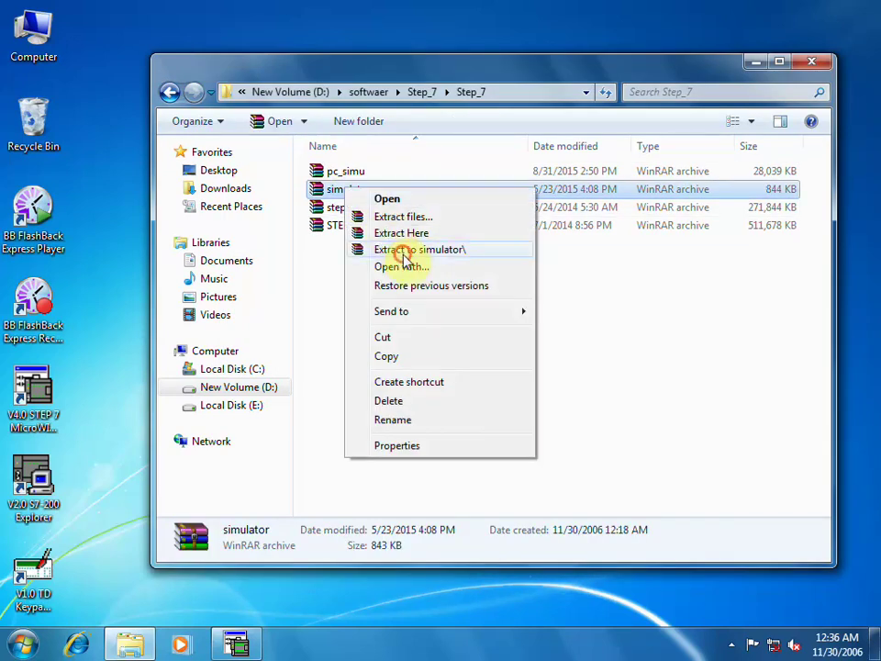
click(402, 251)
right_click(351, 189)
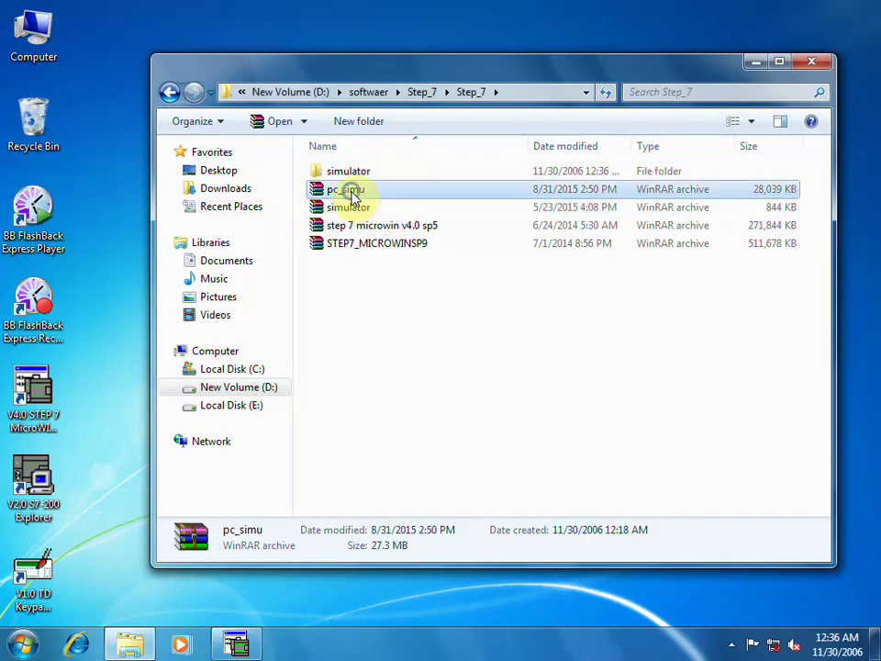
click(413, 252)
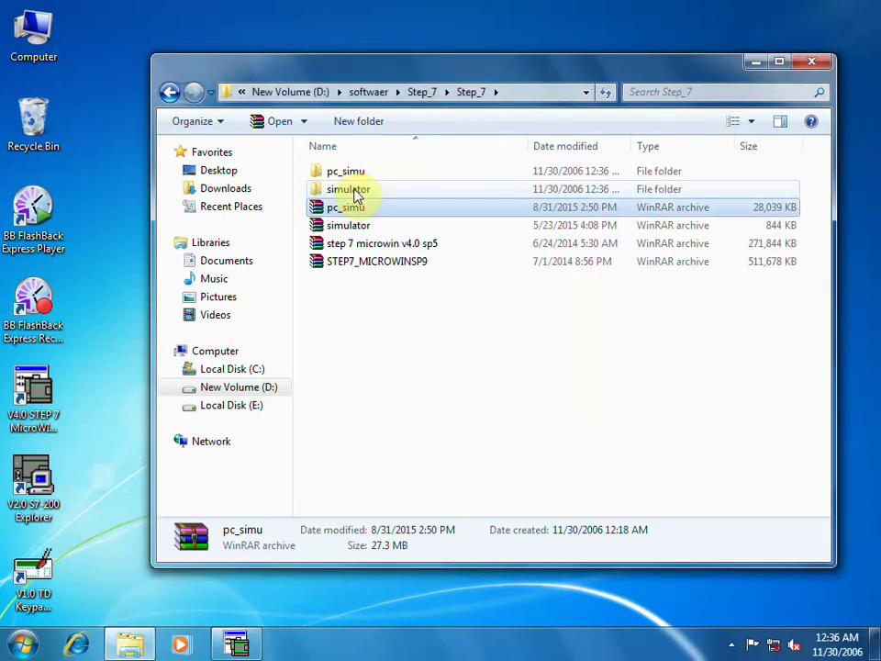
Open the nested simulator folder that contains the S7_200 application.
double_click(354, 189)
click(357, 174)
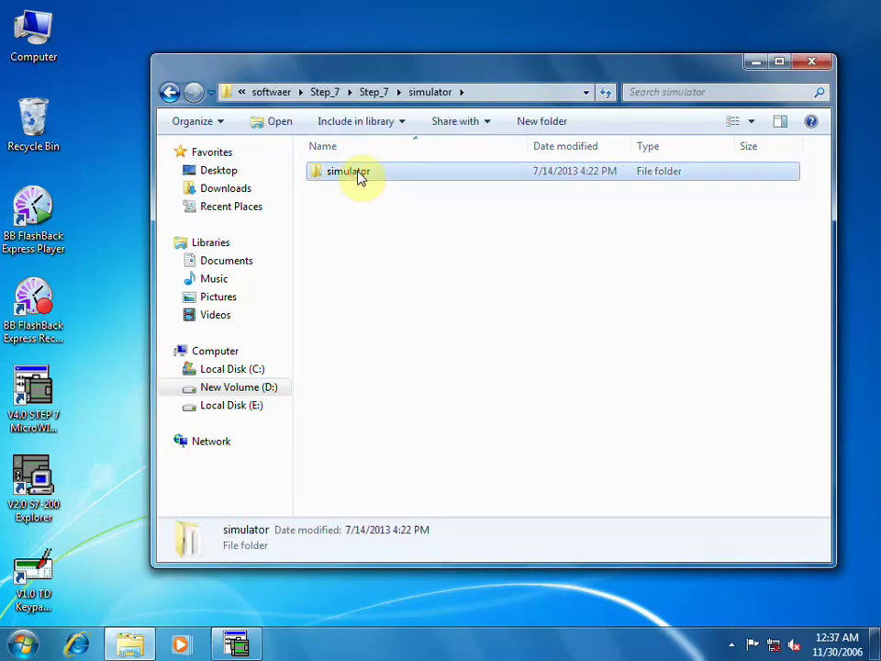
double_click(358, 177)
right_click(351, 246)
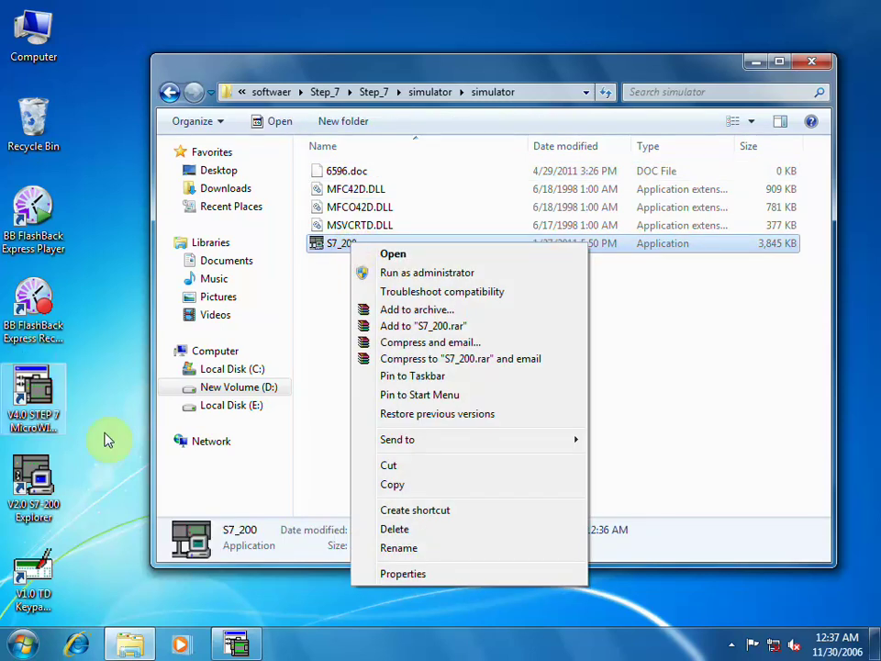
Delete the V2.0 S7-200 Explorer shortcut from the desktop.
click(32, 489)
drag(32, 489, 33, 116)
click(500, 416)
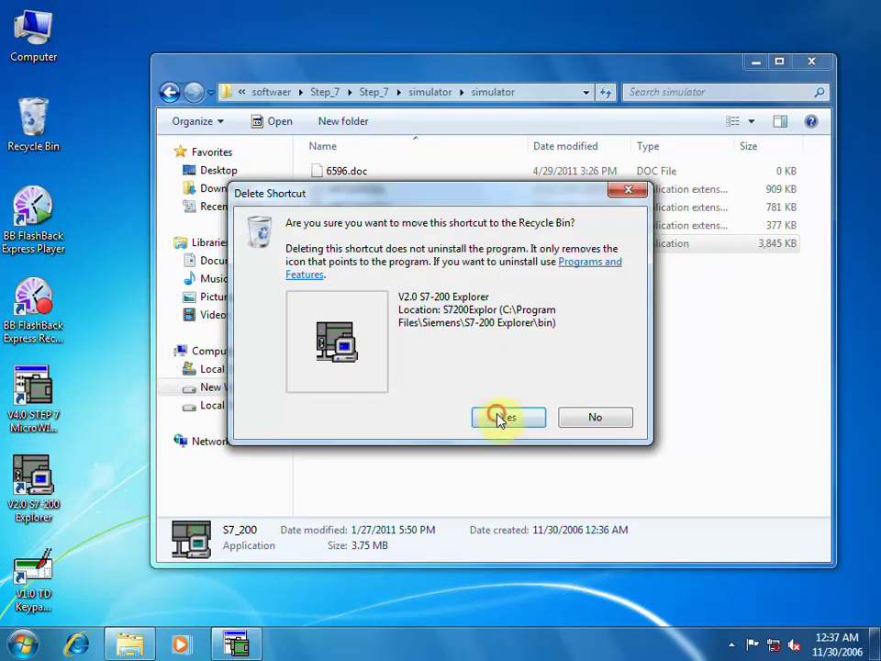
Create a desktop shortcut for the S7_200 application and go back up to the outer simulator folder.
click(348, 241)
right_click(351, 243)
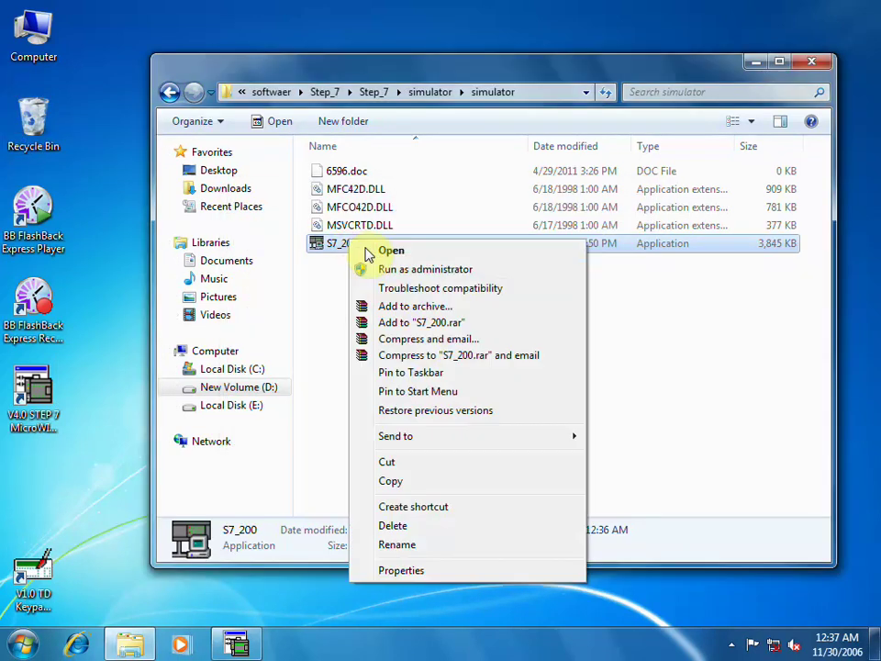
mouse_move(488, 439)
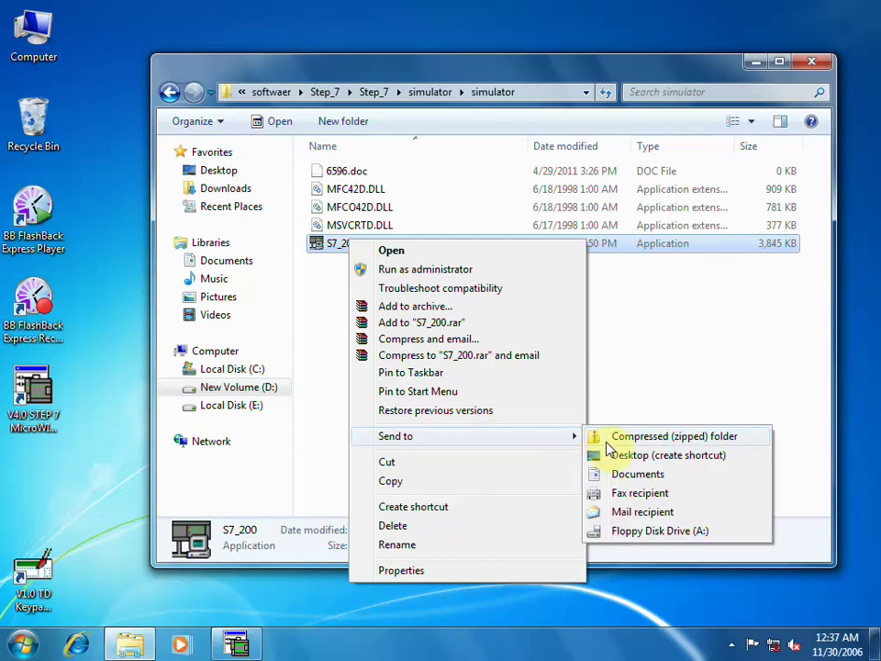
click(615, 458)
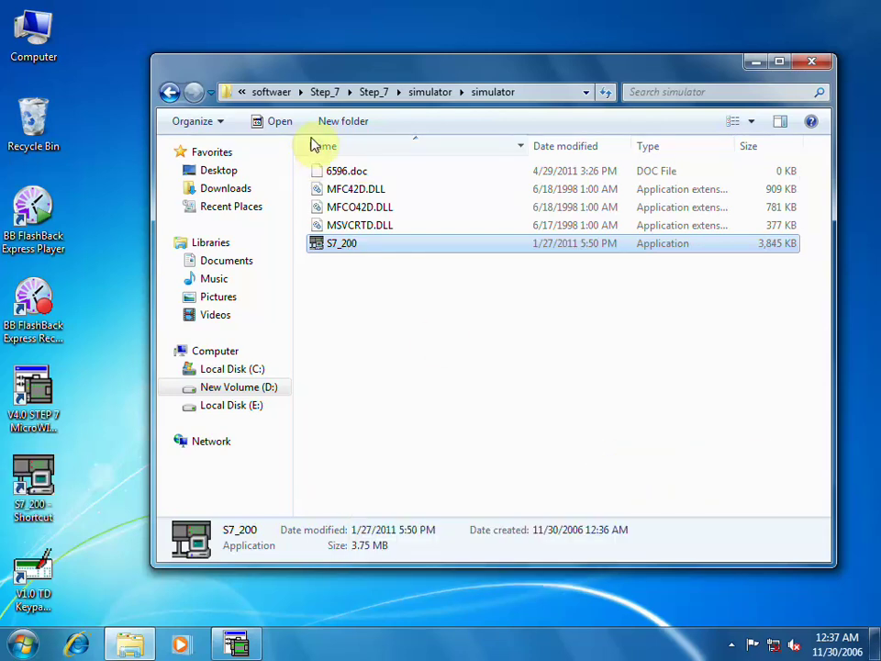
click(415, 94)
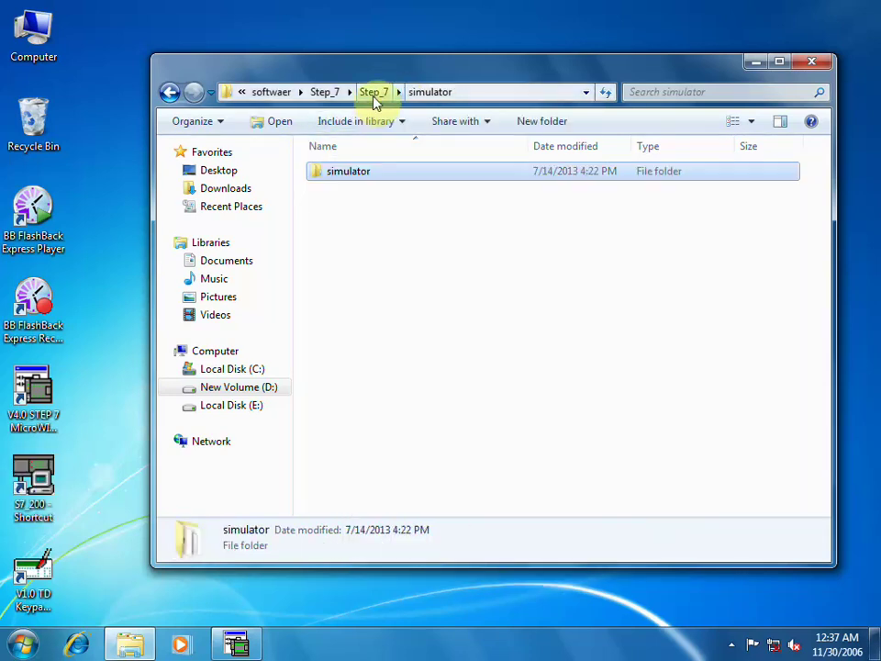
Launch the S7_200 simulator from its desktop shortcut and enter the access key.
double_click(46, 470)
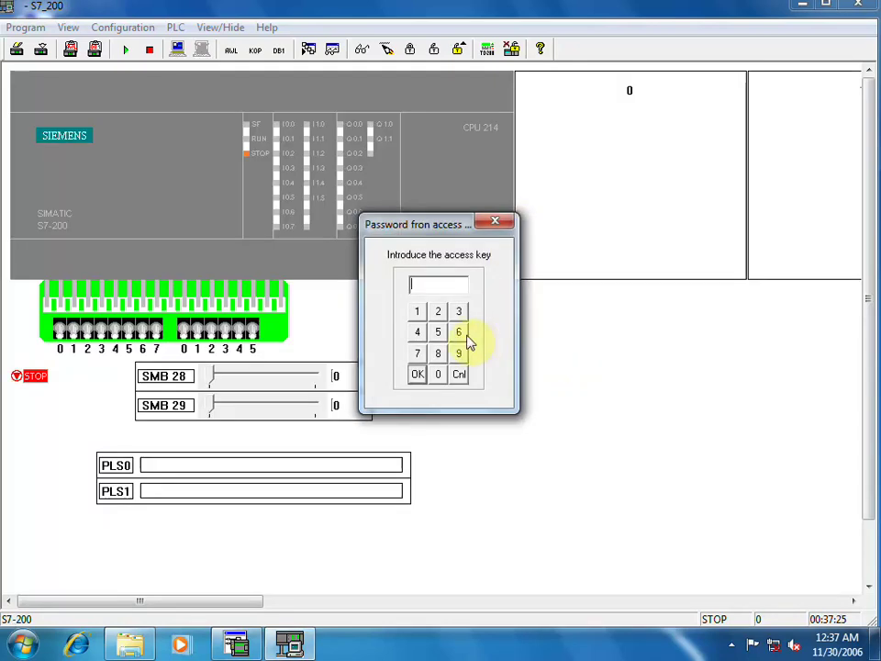
click(460, 333)
click(439, 332)
click(459, 353)
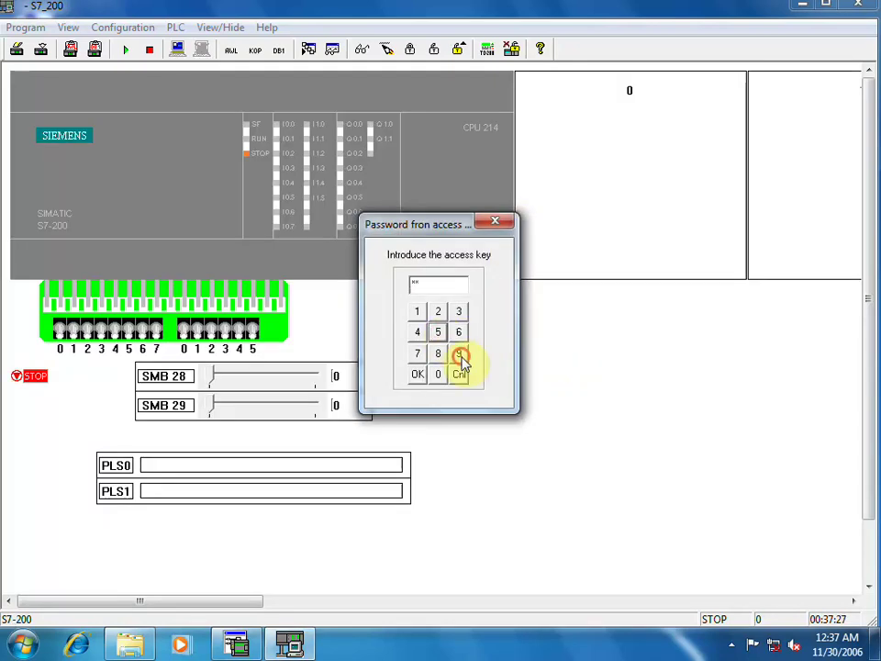
click(459, 332)
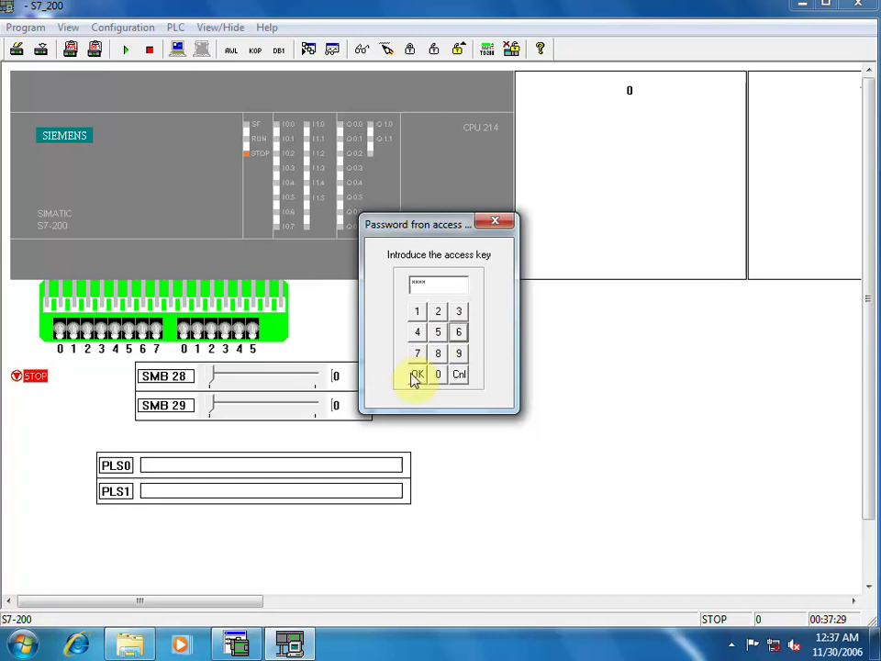
click(417, 375)
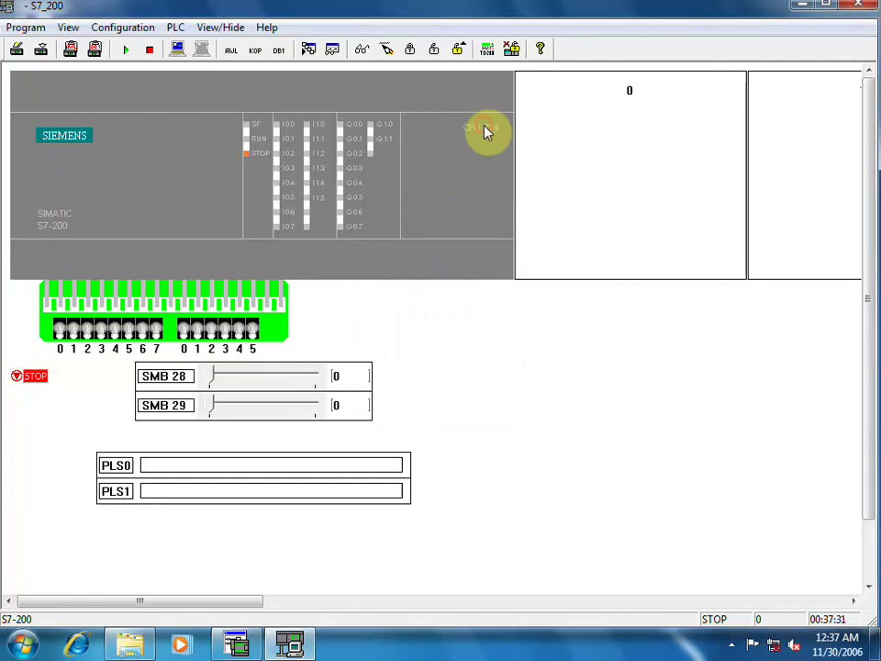
Set the simulator's CPU type to CPU 224XP and close the simulator.
double_click(487, 132)
click(441, 322)
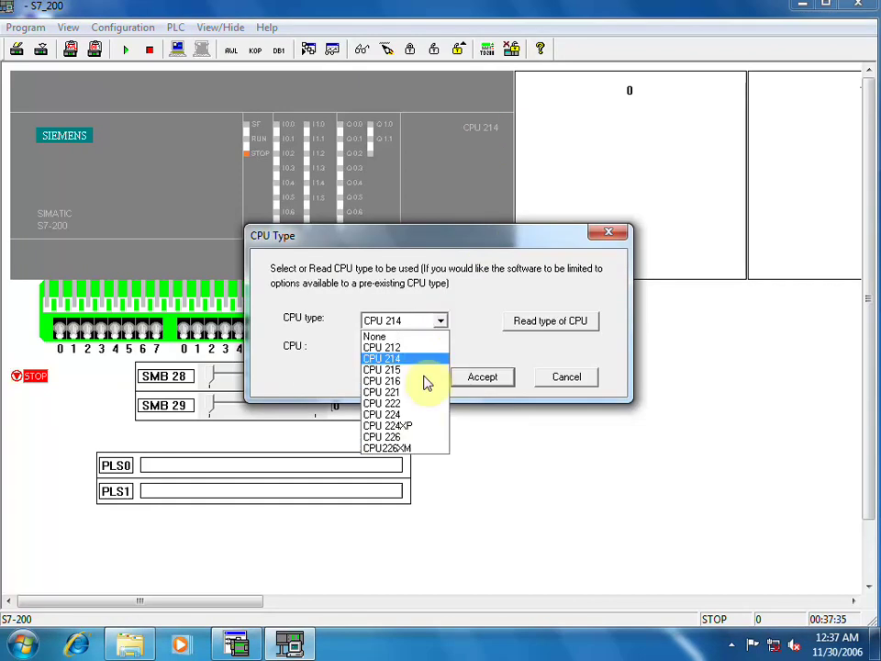
click(415, 428)
click(473, 378)
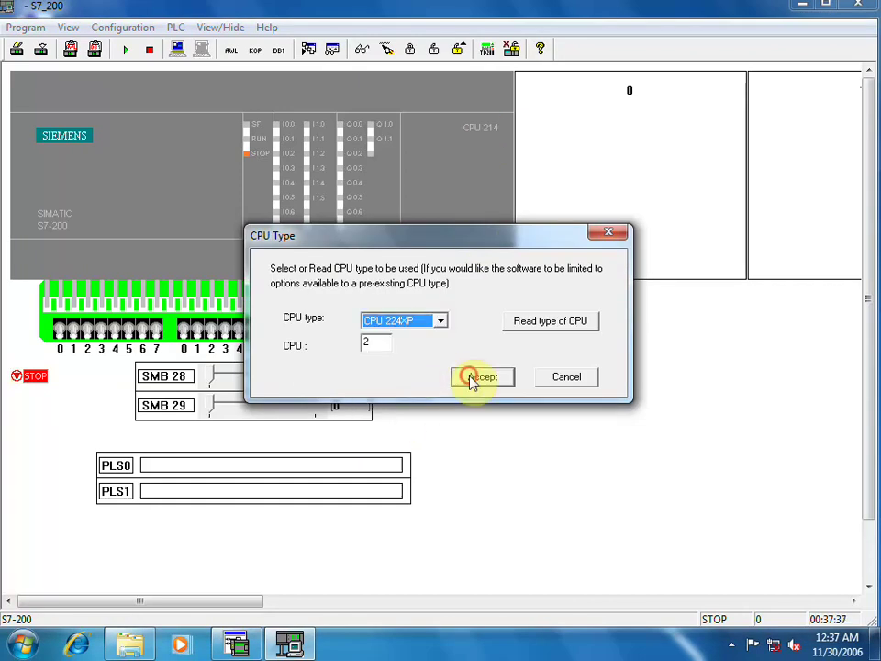
click(852, 5)
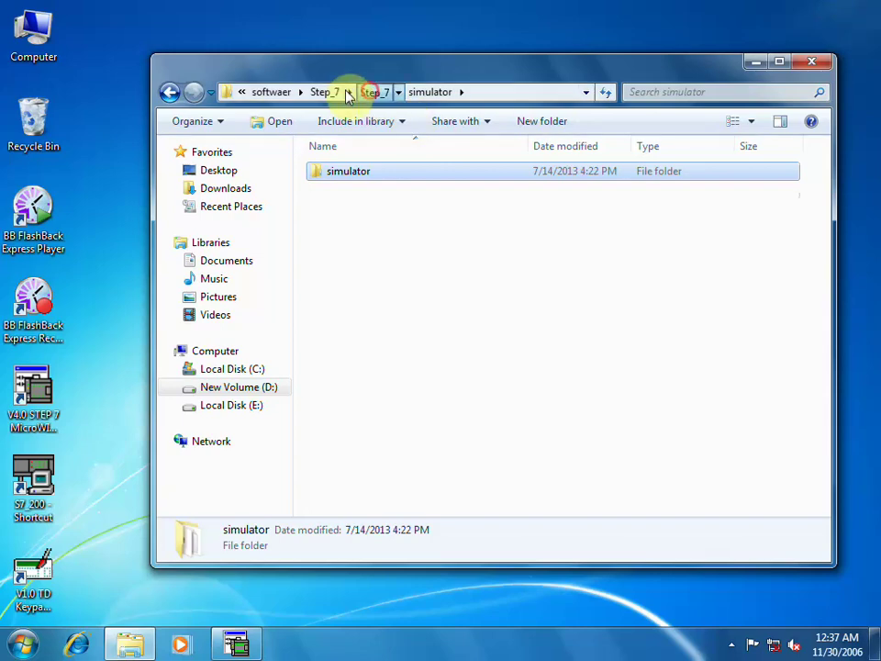
Open the PC_SIMU folder inside the nested pc_simu folders of Step_7.
click(367, 92)
double_click(380, 172)
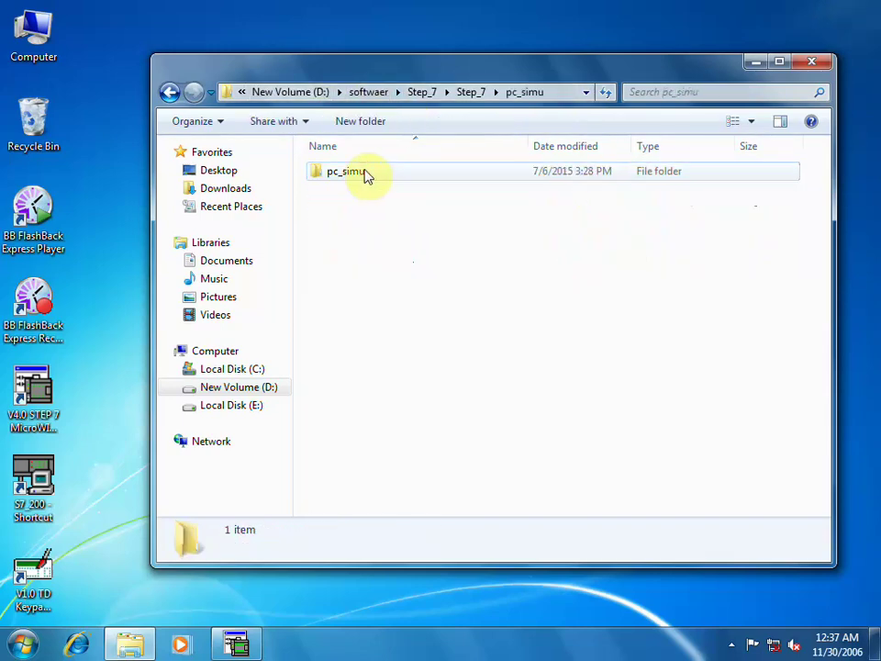
double_click(366, 174)
double_click(365, 181)
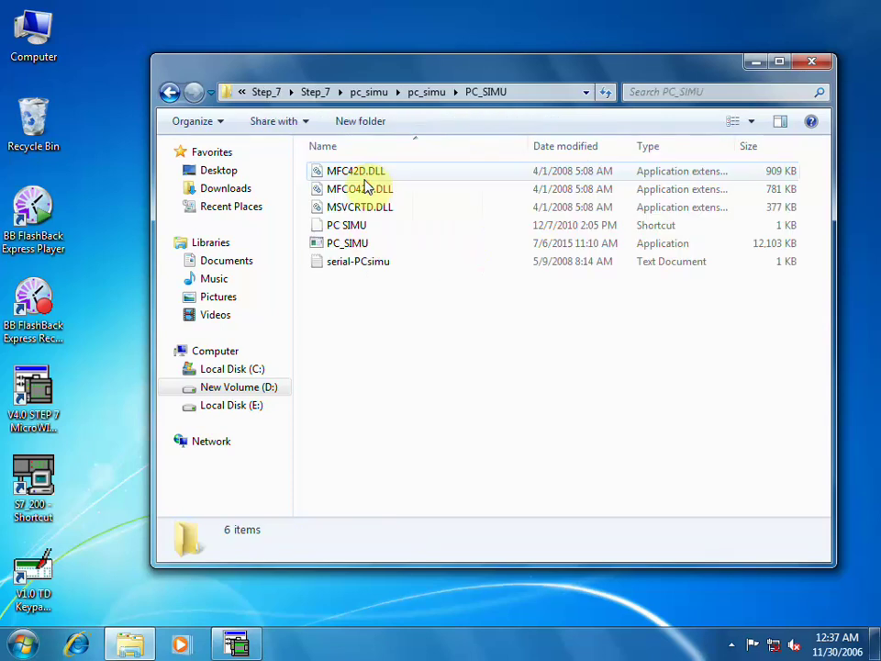
Create a desktop shortcut for the PC_SIMU application and close the Explorer window.
right_click(359, 244)
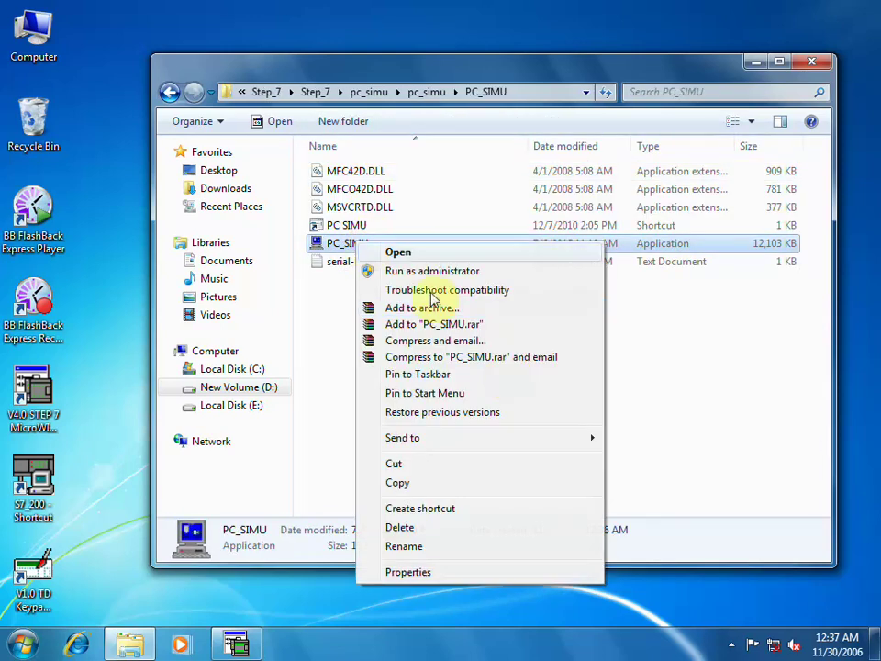
mouse_move(586, 443)
click(610, 455)
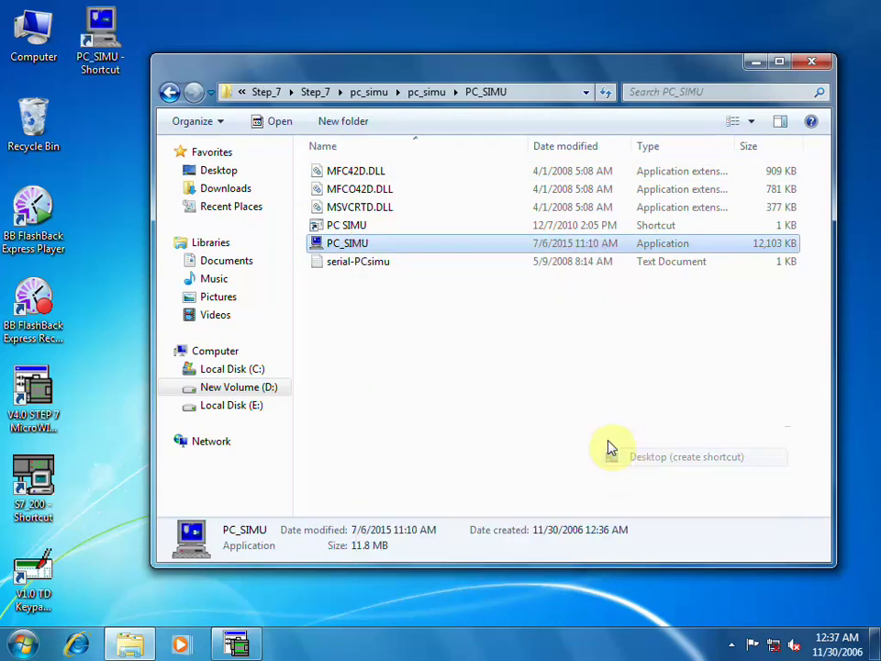
click(810, 61)
Launch PC_SIMU from its desktop shortcut, dismiss the configuration warning, enter the access key and move the window clear of the desktop icons.
double_click(108, 36)
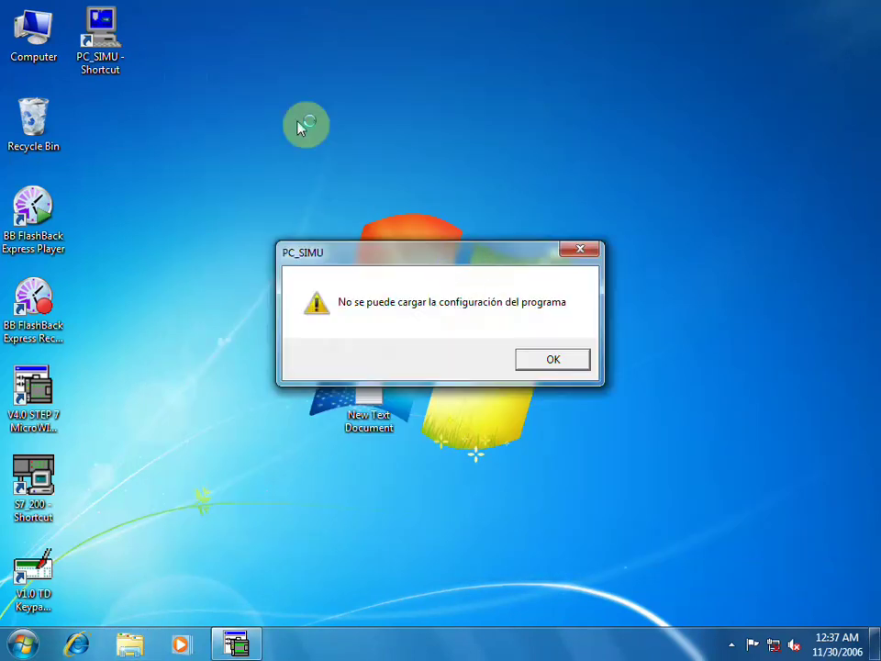
click(561, 359)
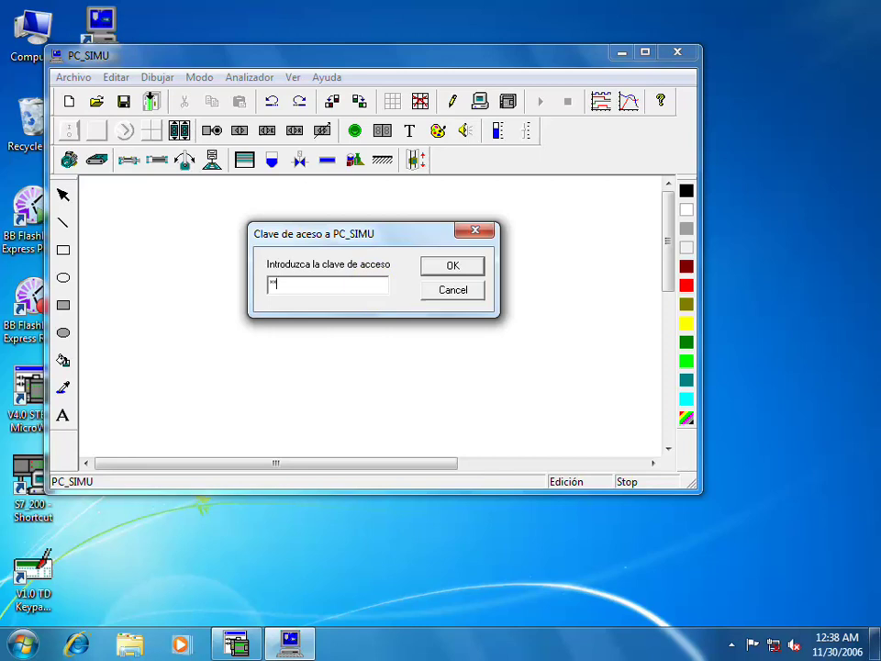
key(Return)
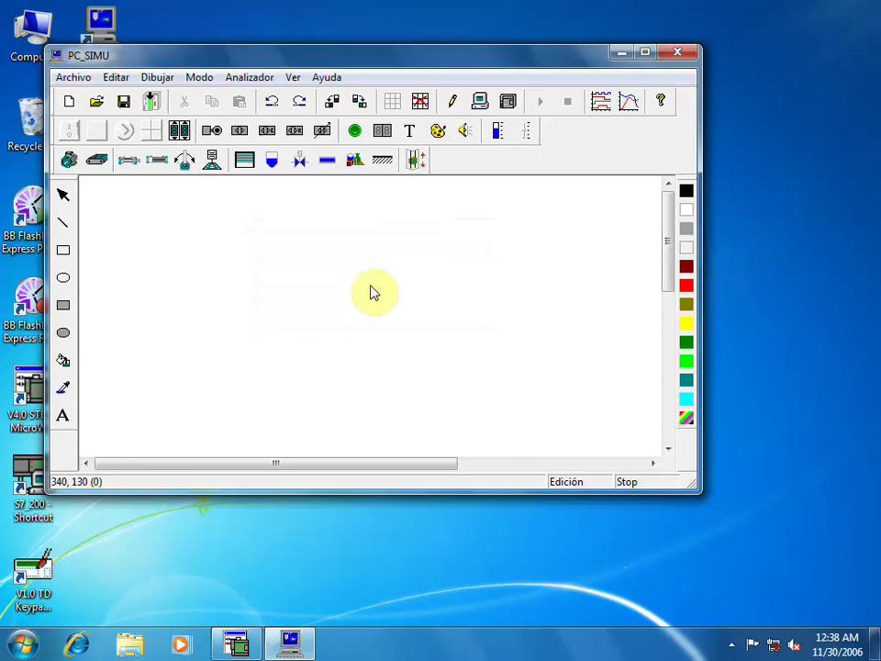
drag(309, 60, 507, 67)
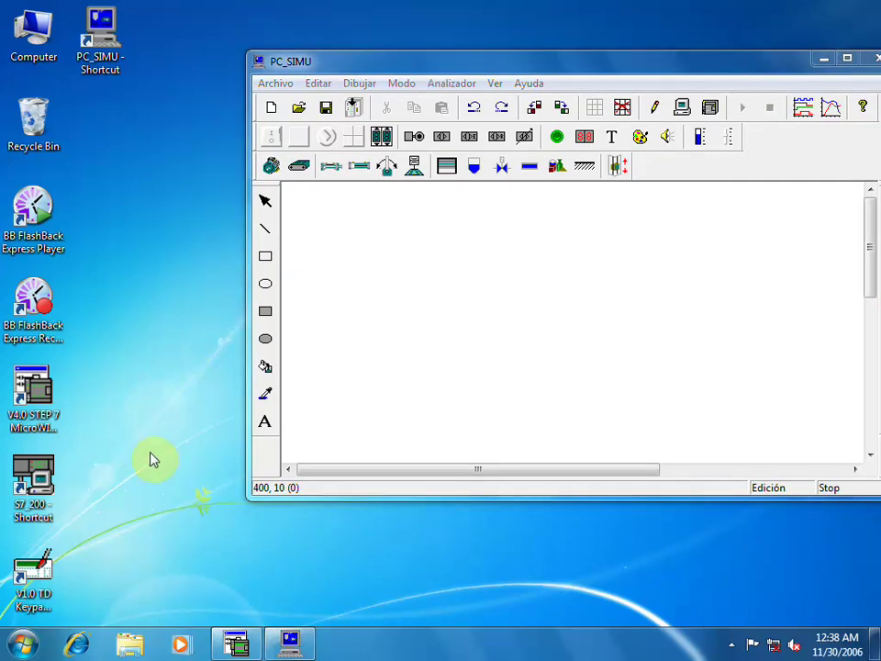
Create a new text document on the desktop with its default name and open it in Notepad.
right_click(162, 226)
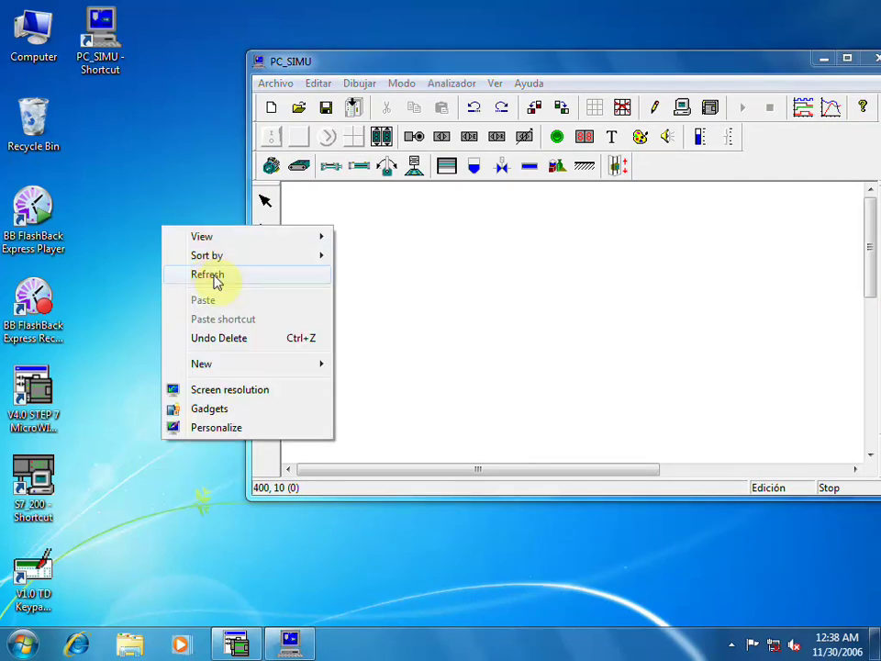
mouse_move(264, 370)
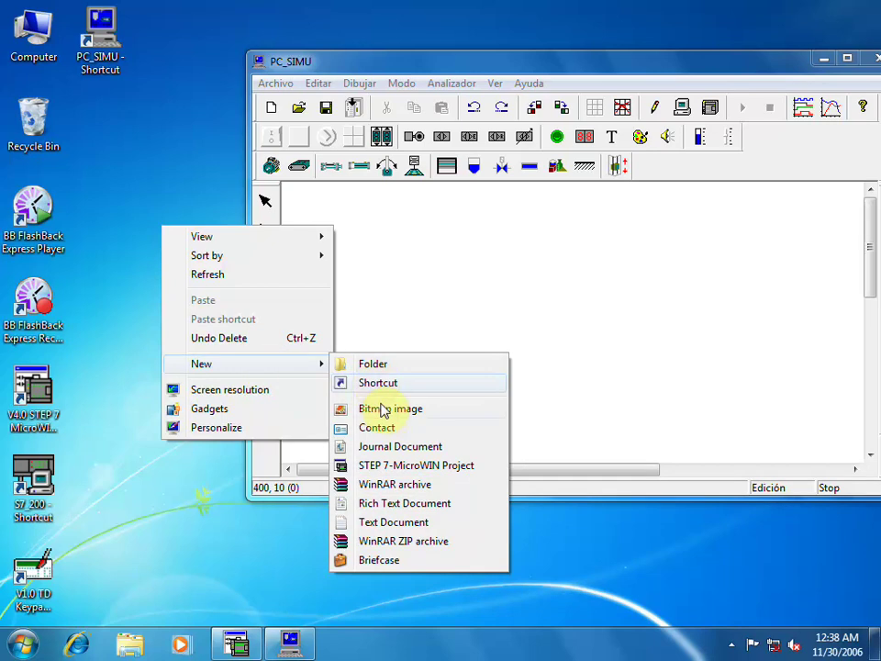
click(380, 522)
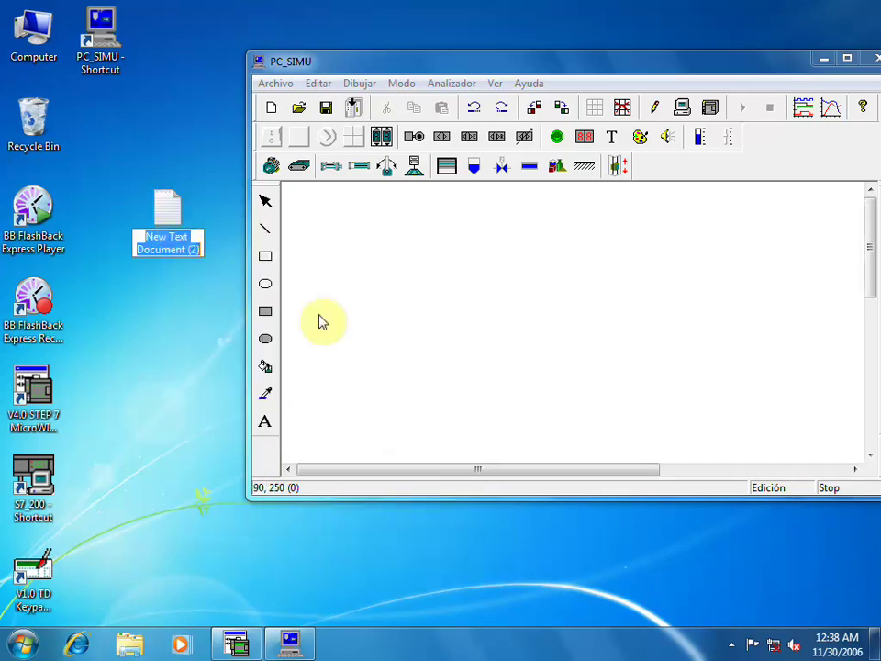
click(162, 208)
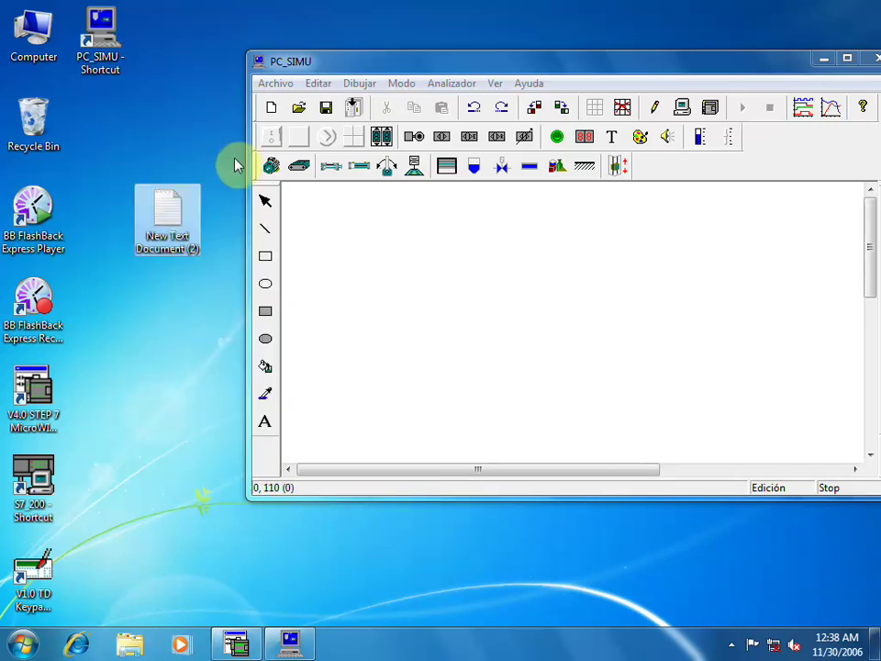
key(Return)
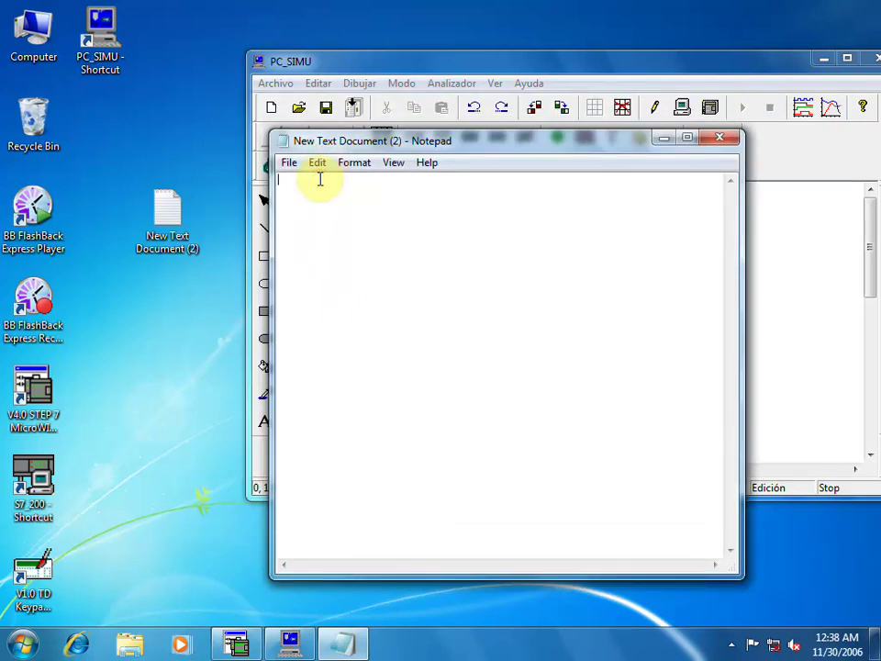
Write the line "PC_SIMU password id" followed by the access key, and close the note without saving.
text(PC_SIMU password id)
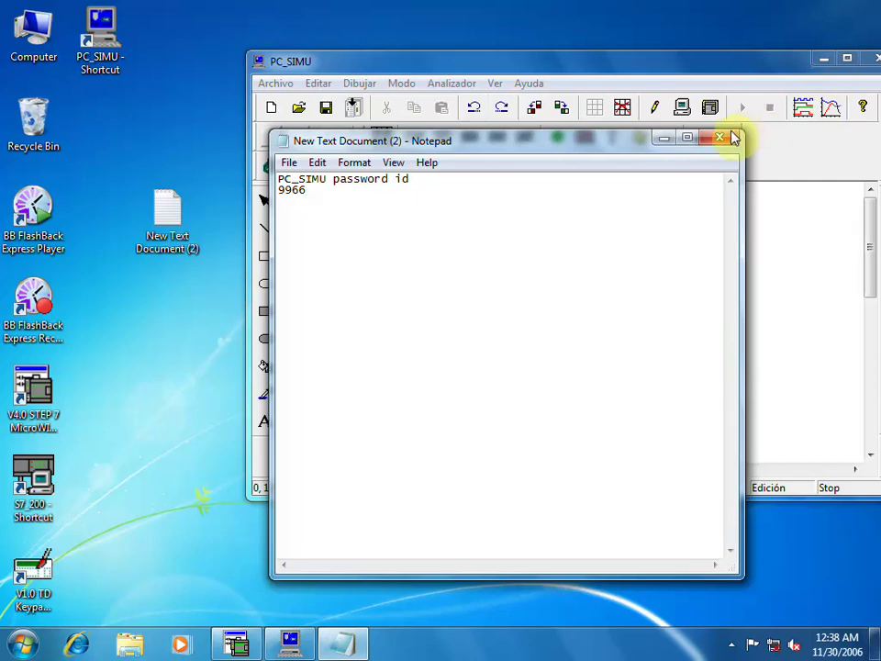
click(722, 137)
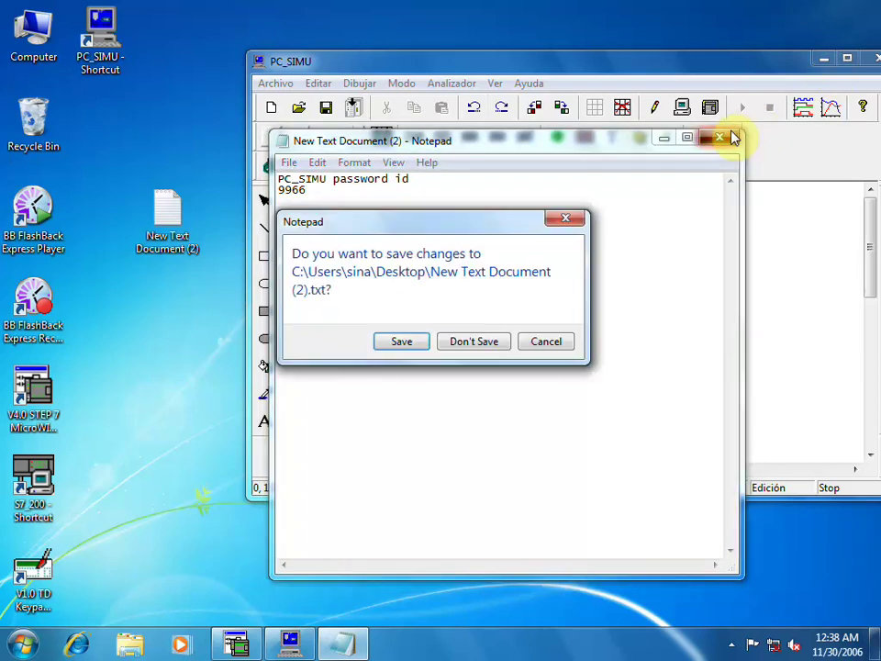
click(454, 343)
Close the PC_SIMU simulator and confirm exiting the program.
click(870, 57)
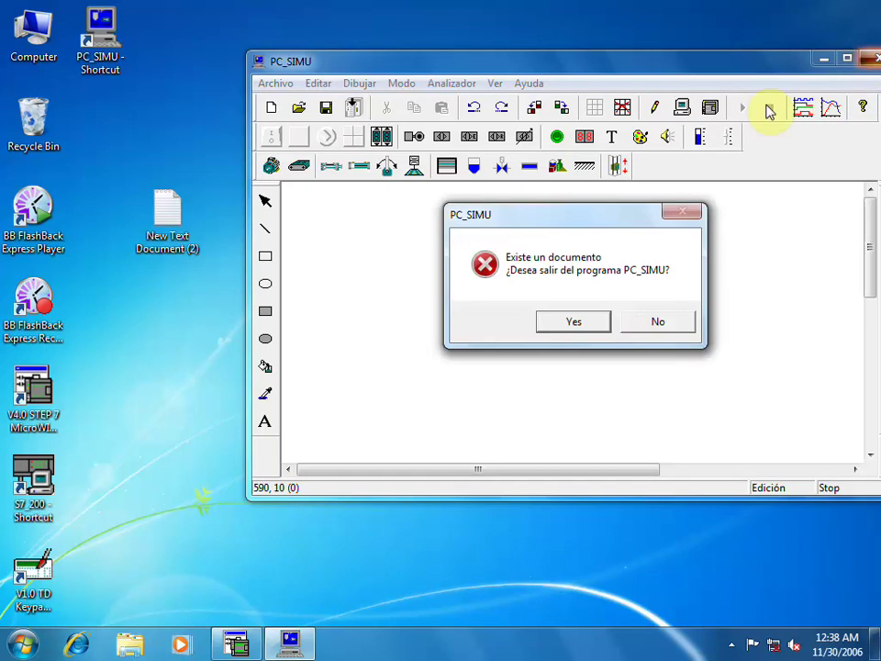
click(584, 321)
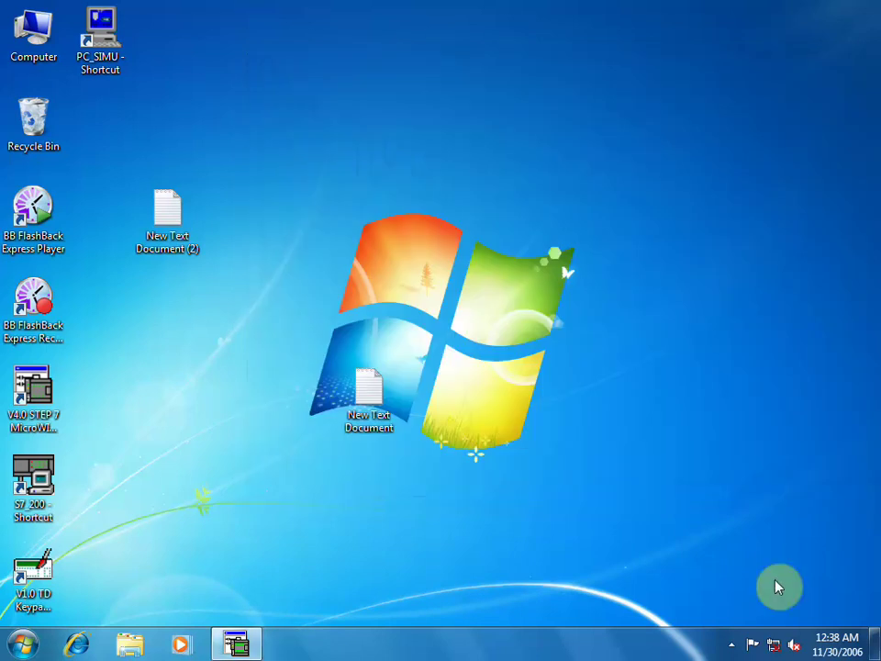
click(732, 644)
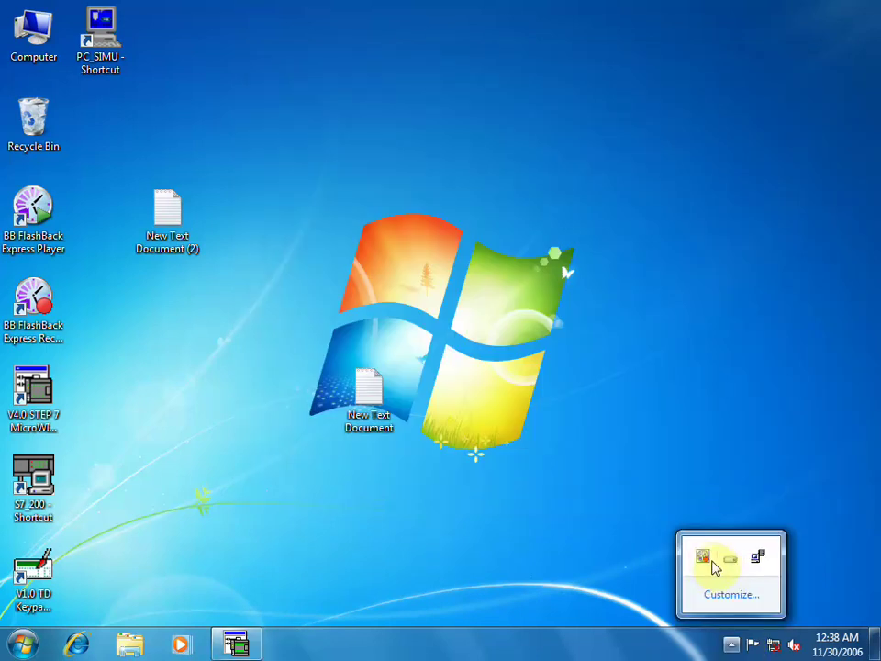